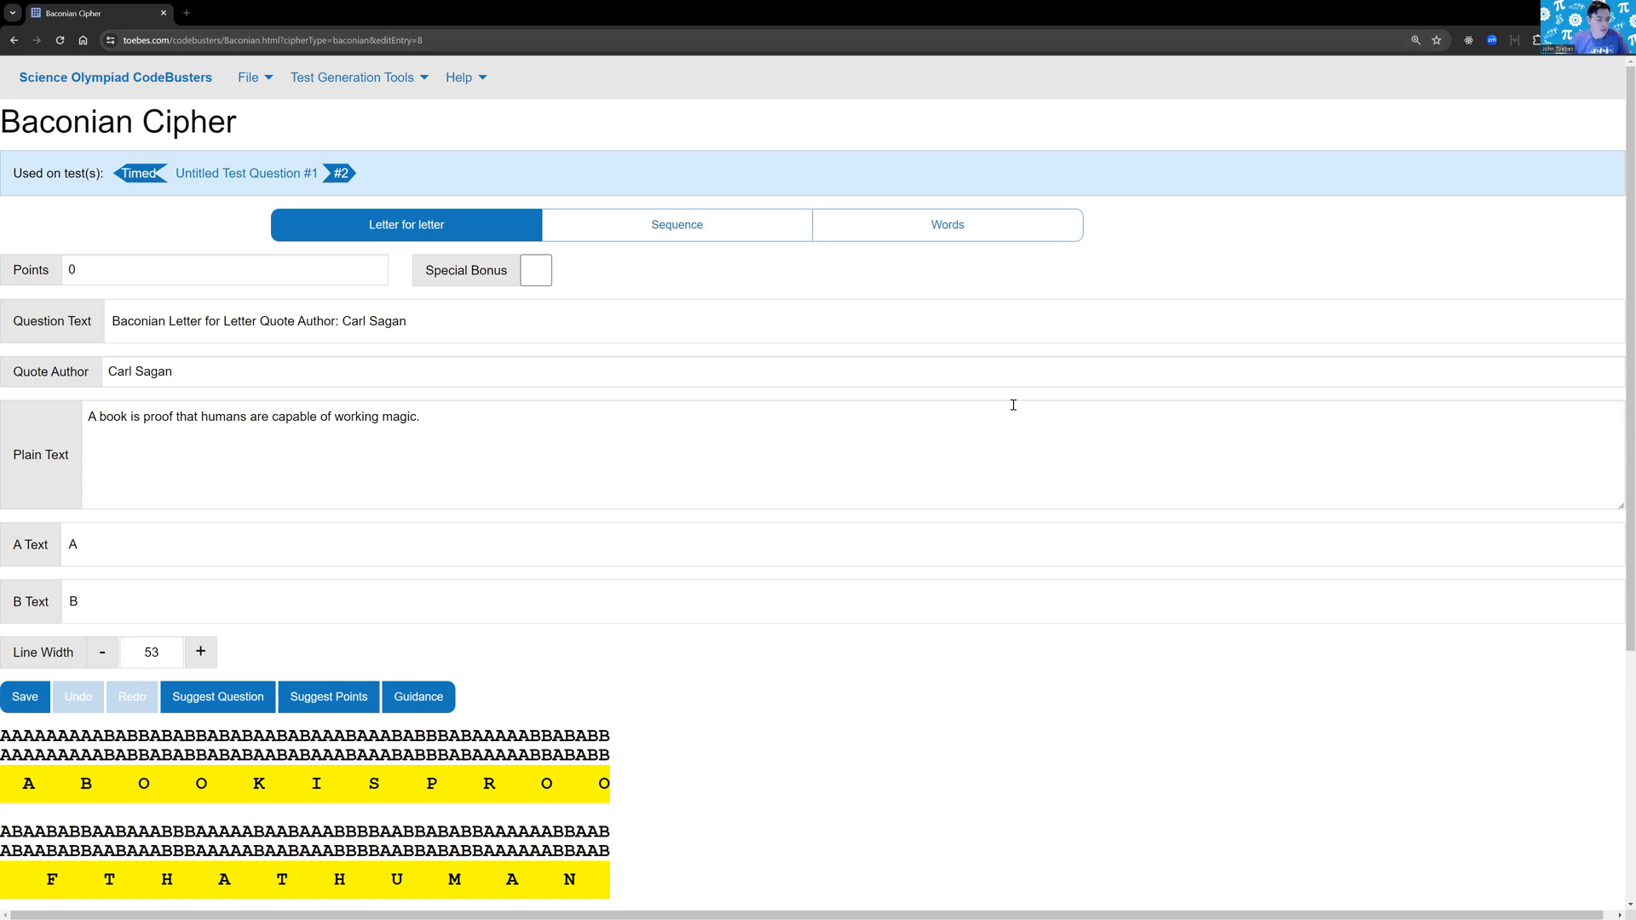
# Set the B Text to an underscore and the A Text to 123
pyautogui.click(138, 539)
pyautogui.click(229, 601)
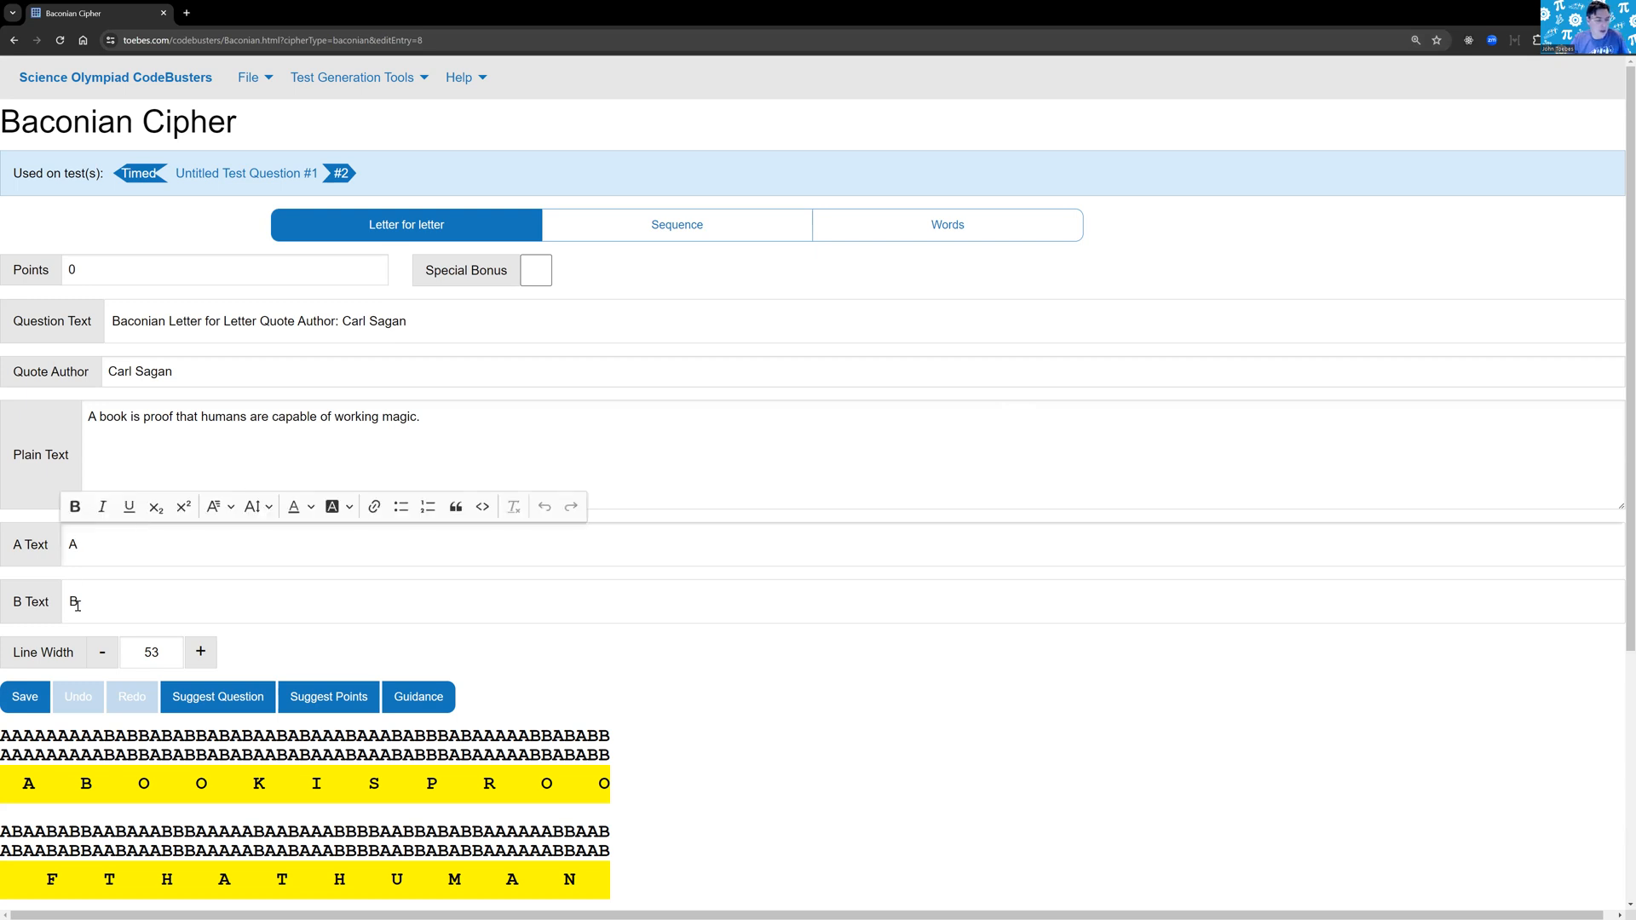
pyautogui.hotkey('ctrl', 'a')
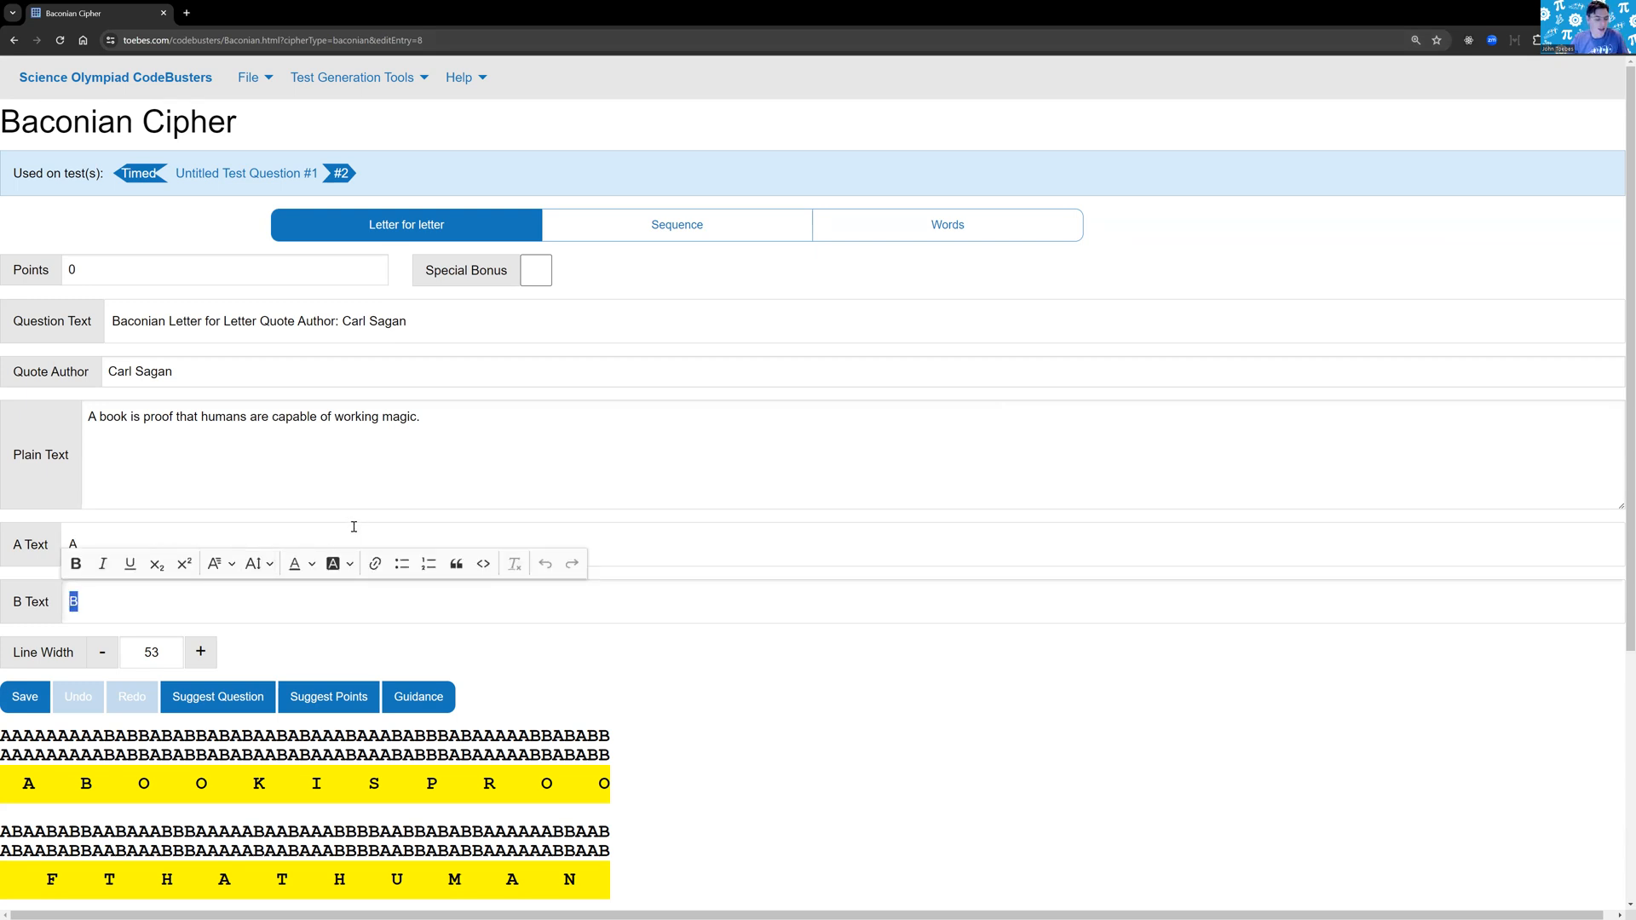
pyautogui.write('_')
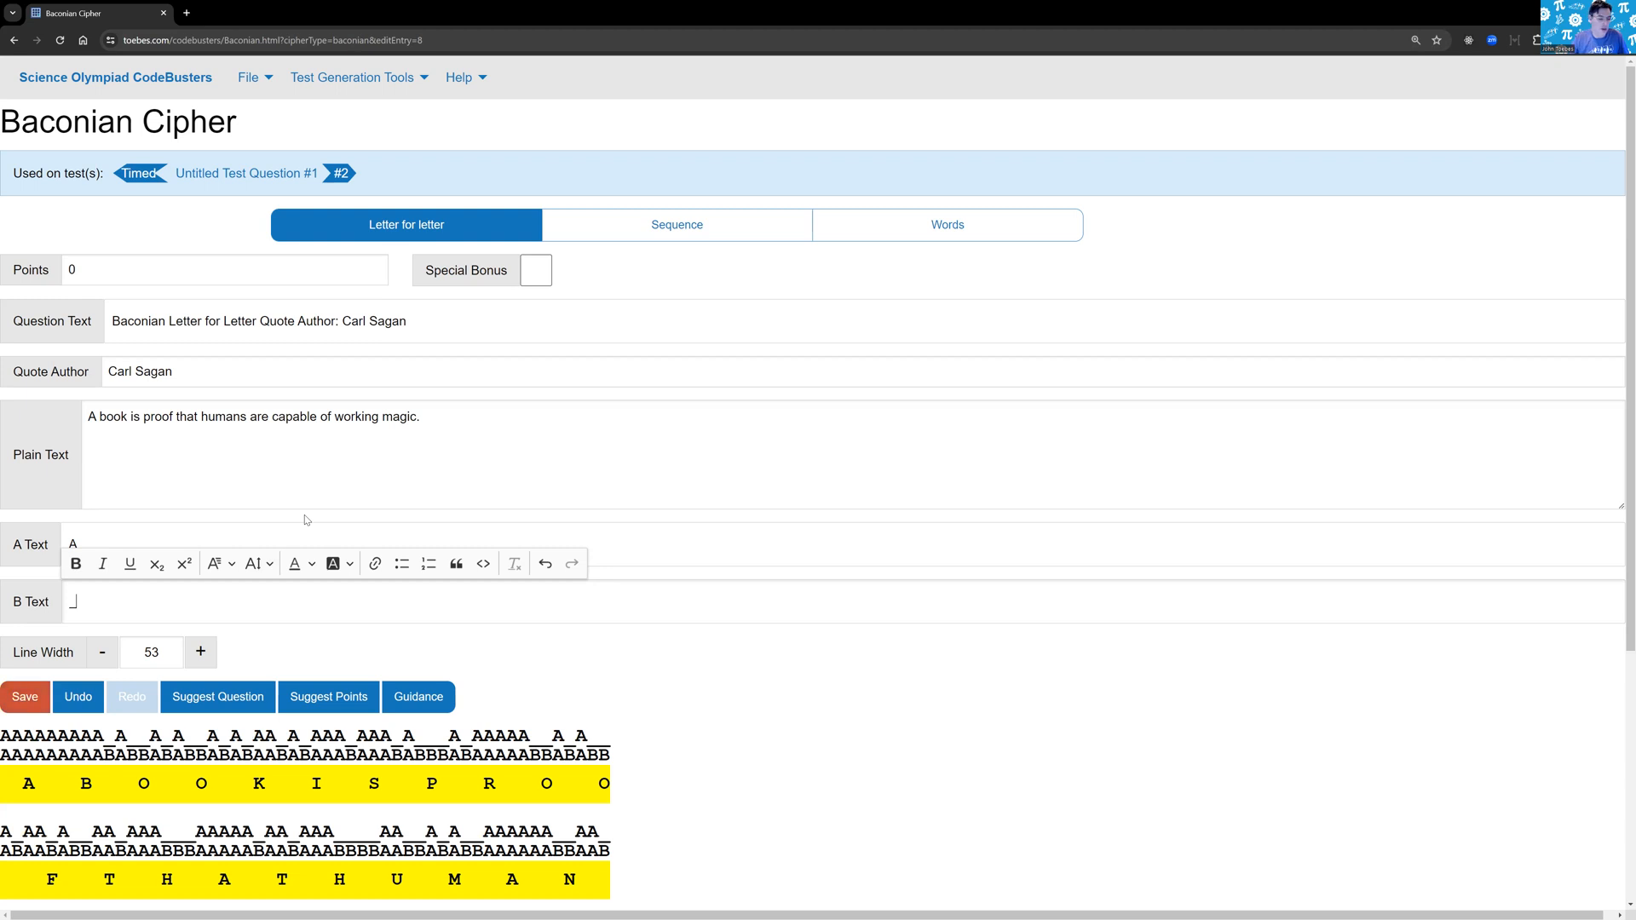
pyautogui.click(198, 540)
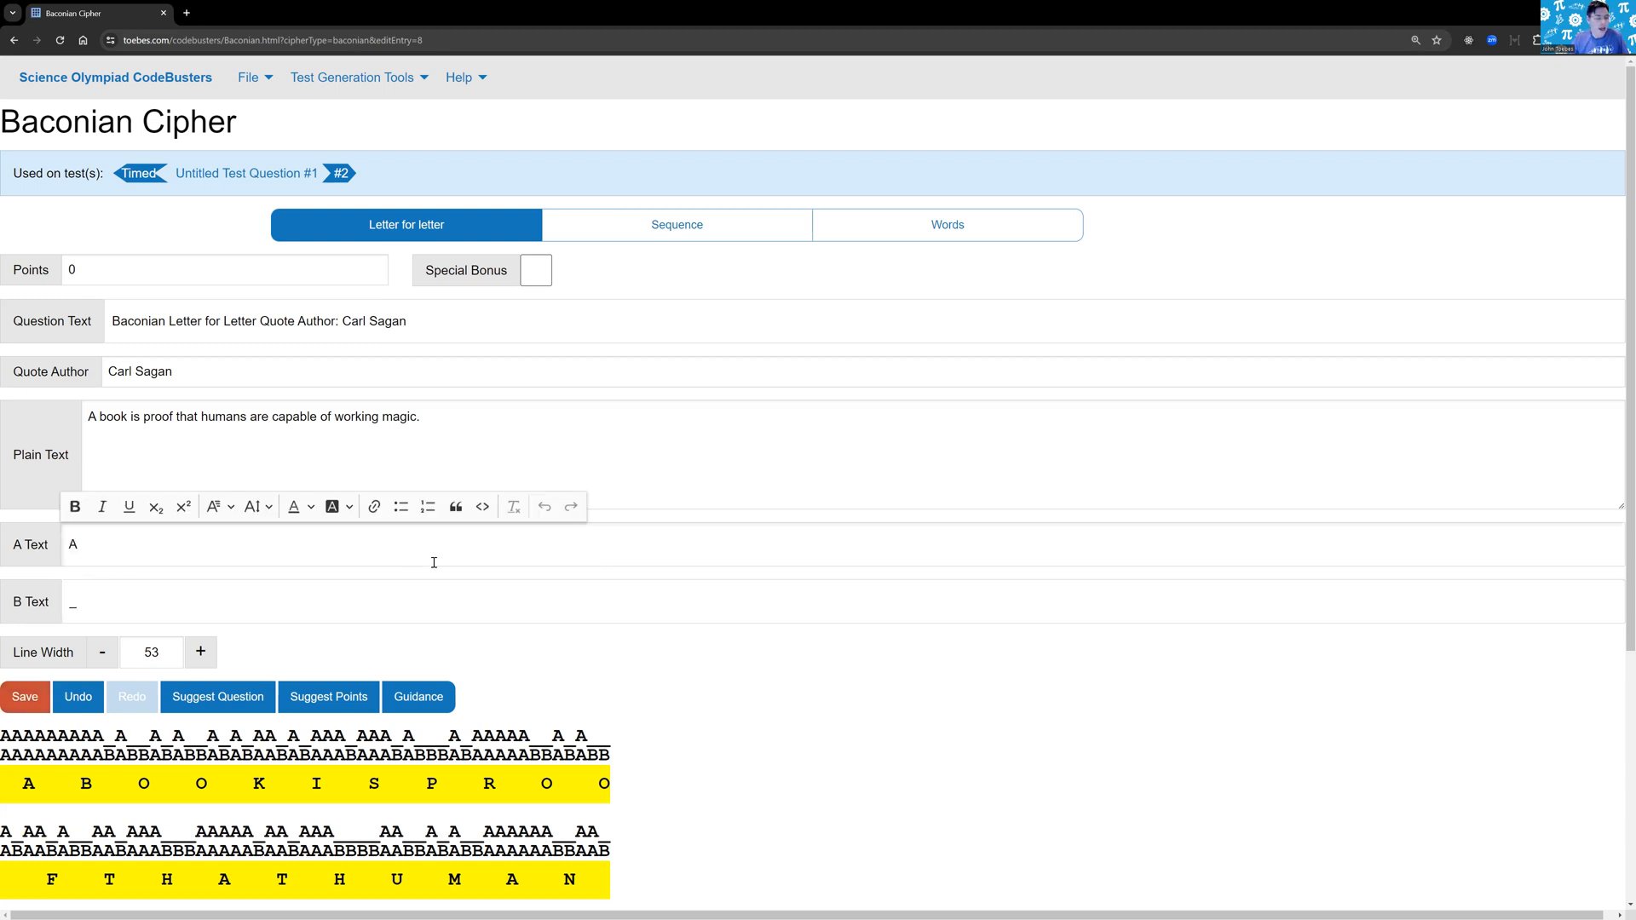
pyautogui.hotkey('ctrl', 'a')
pyautogui.write('123')
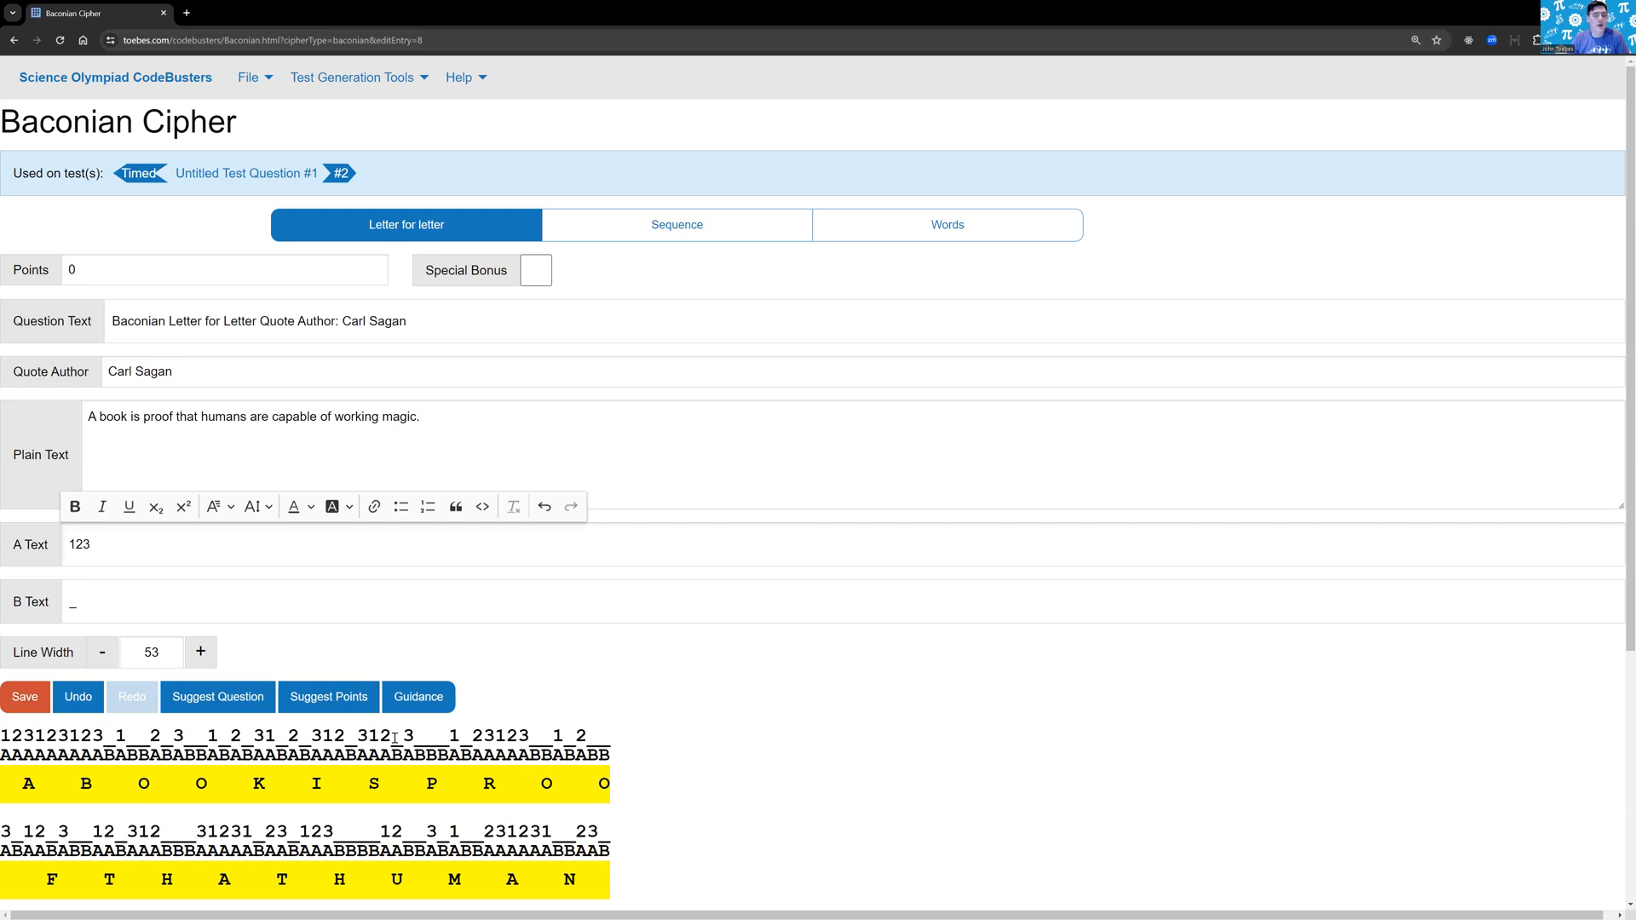
# Restore the A Text to the letter A and the B Text to the letter B
pyautogui.click(132, 548)
pyautogui.doubleClick(98, 539)
pyautogui.write('A')
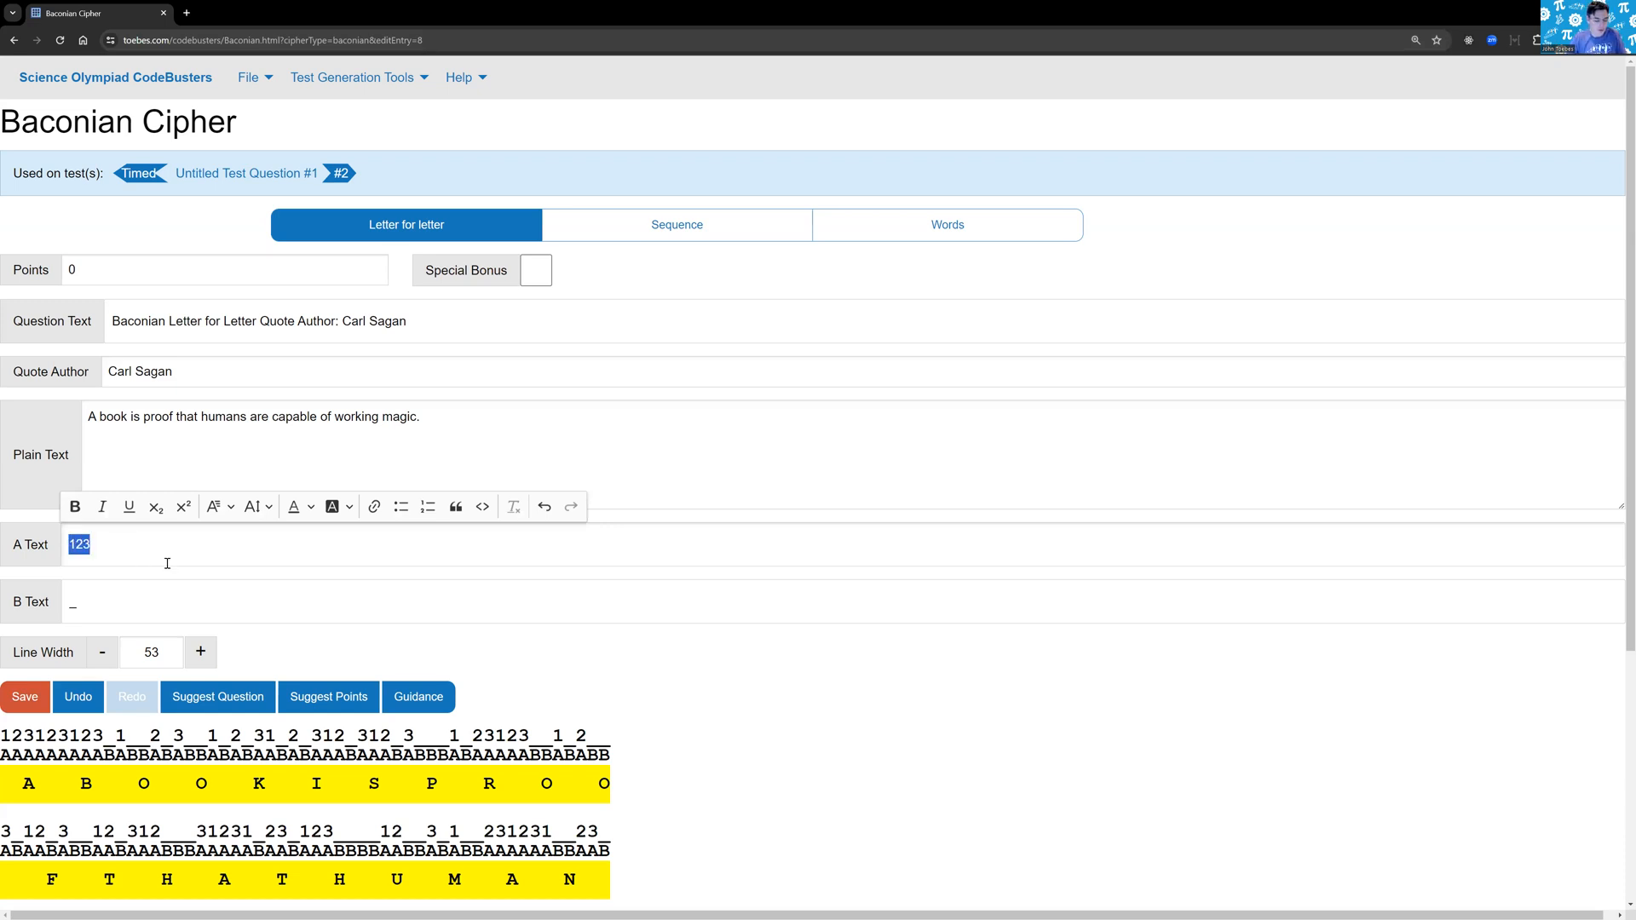
pyautogui.doubleClick(107, 599)
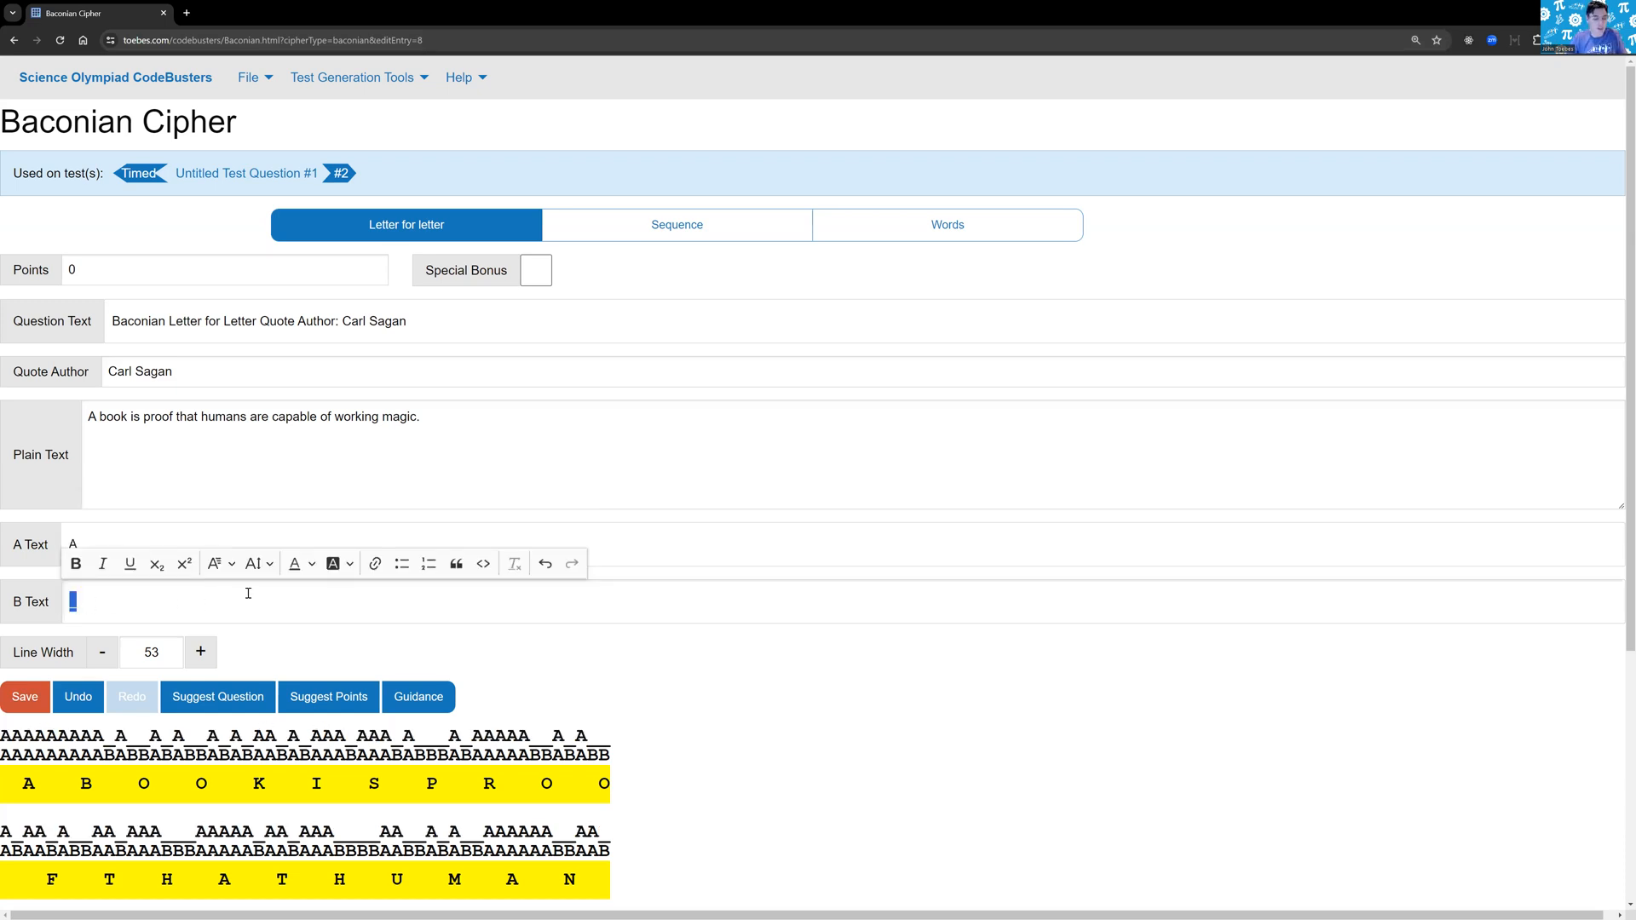
pyautogui.write('B')
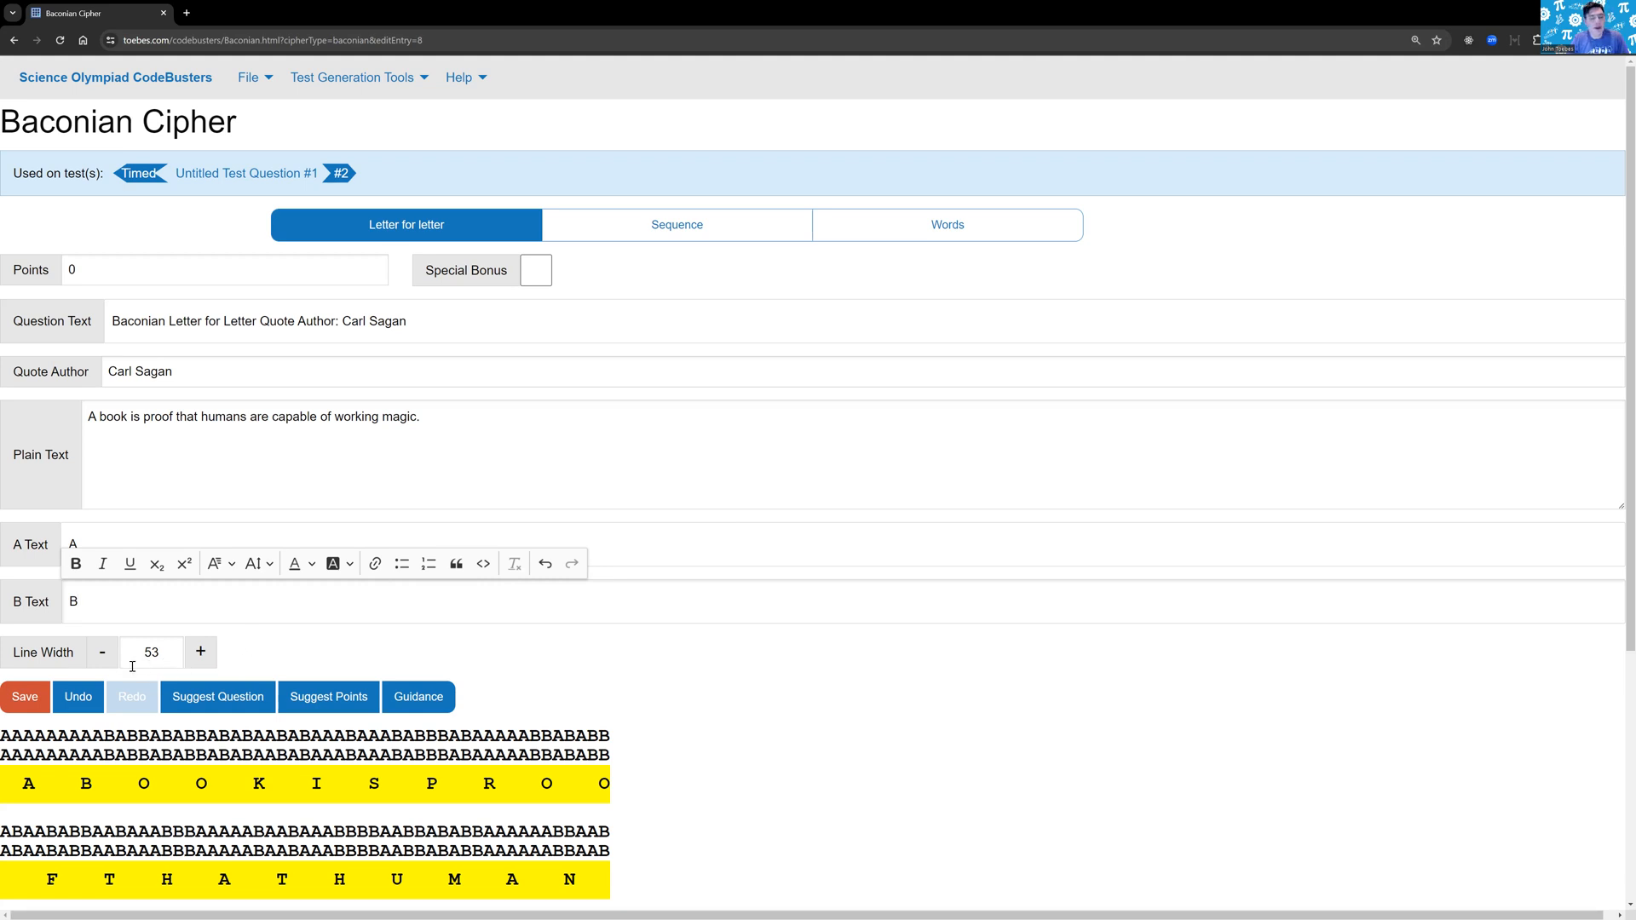
# Raise the cipher's line width to 55, and bring it back down to 53
pyautogui.click(200, 651)
pyautogui.click(201, 651)
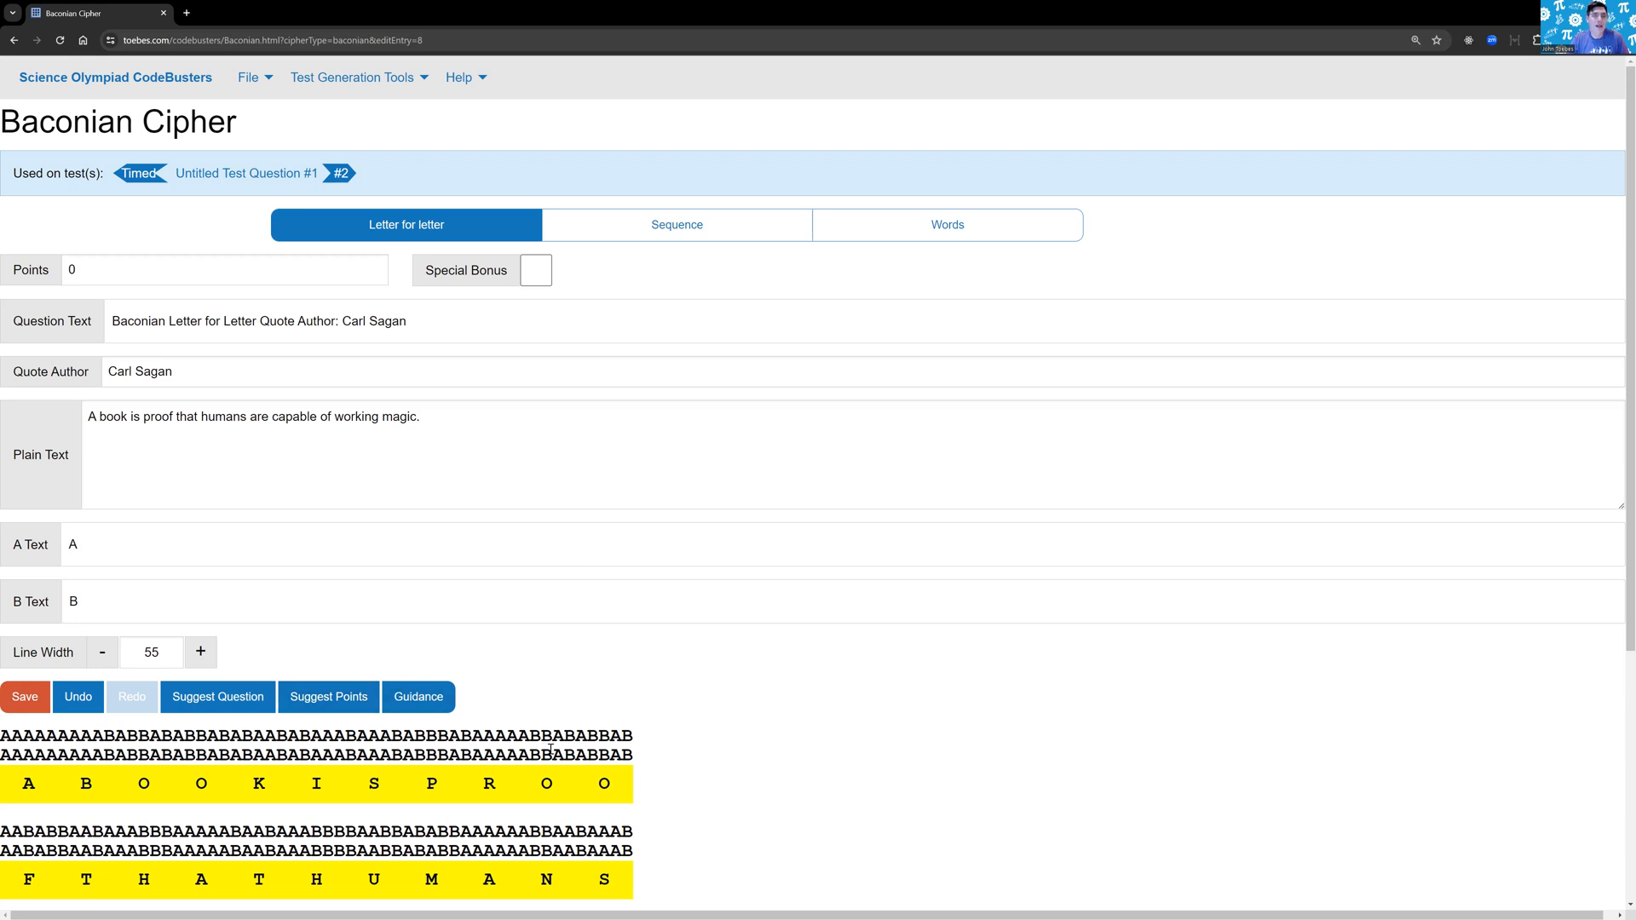
pyautogui.click(100, 653)
pyautogui.click(100, 653)
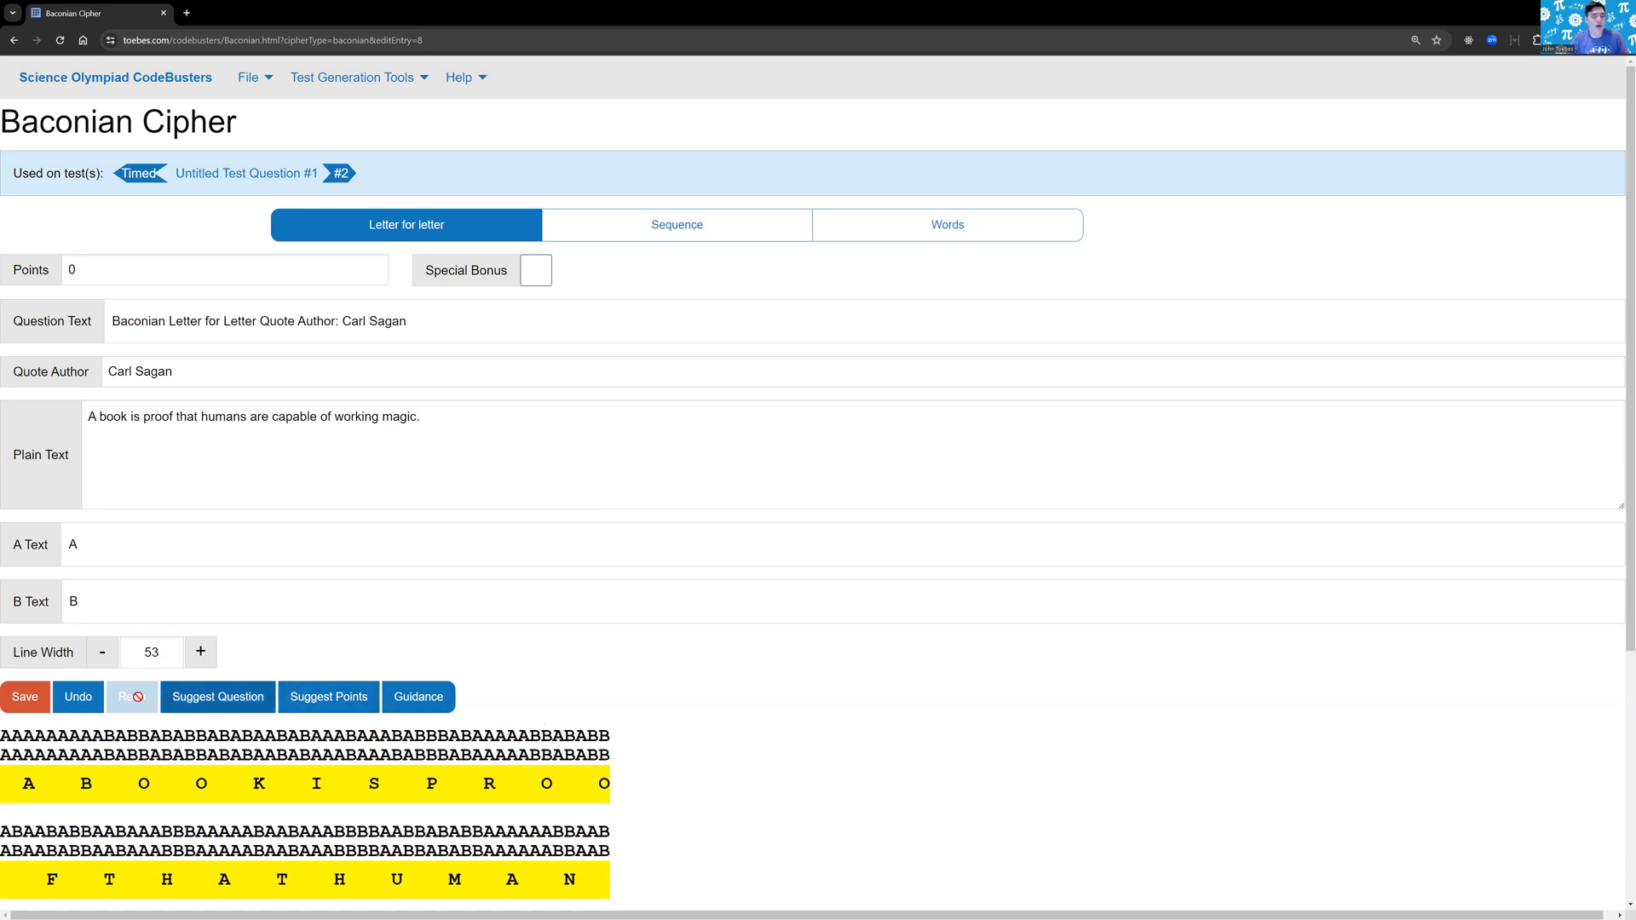
# Reduce the line width to 51 and review how the cipher lines break
pyautogui.click(102, 652)
pyautogui.click(101, 653)
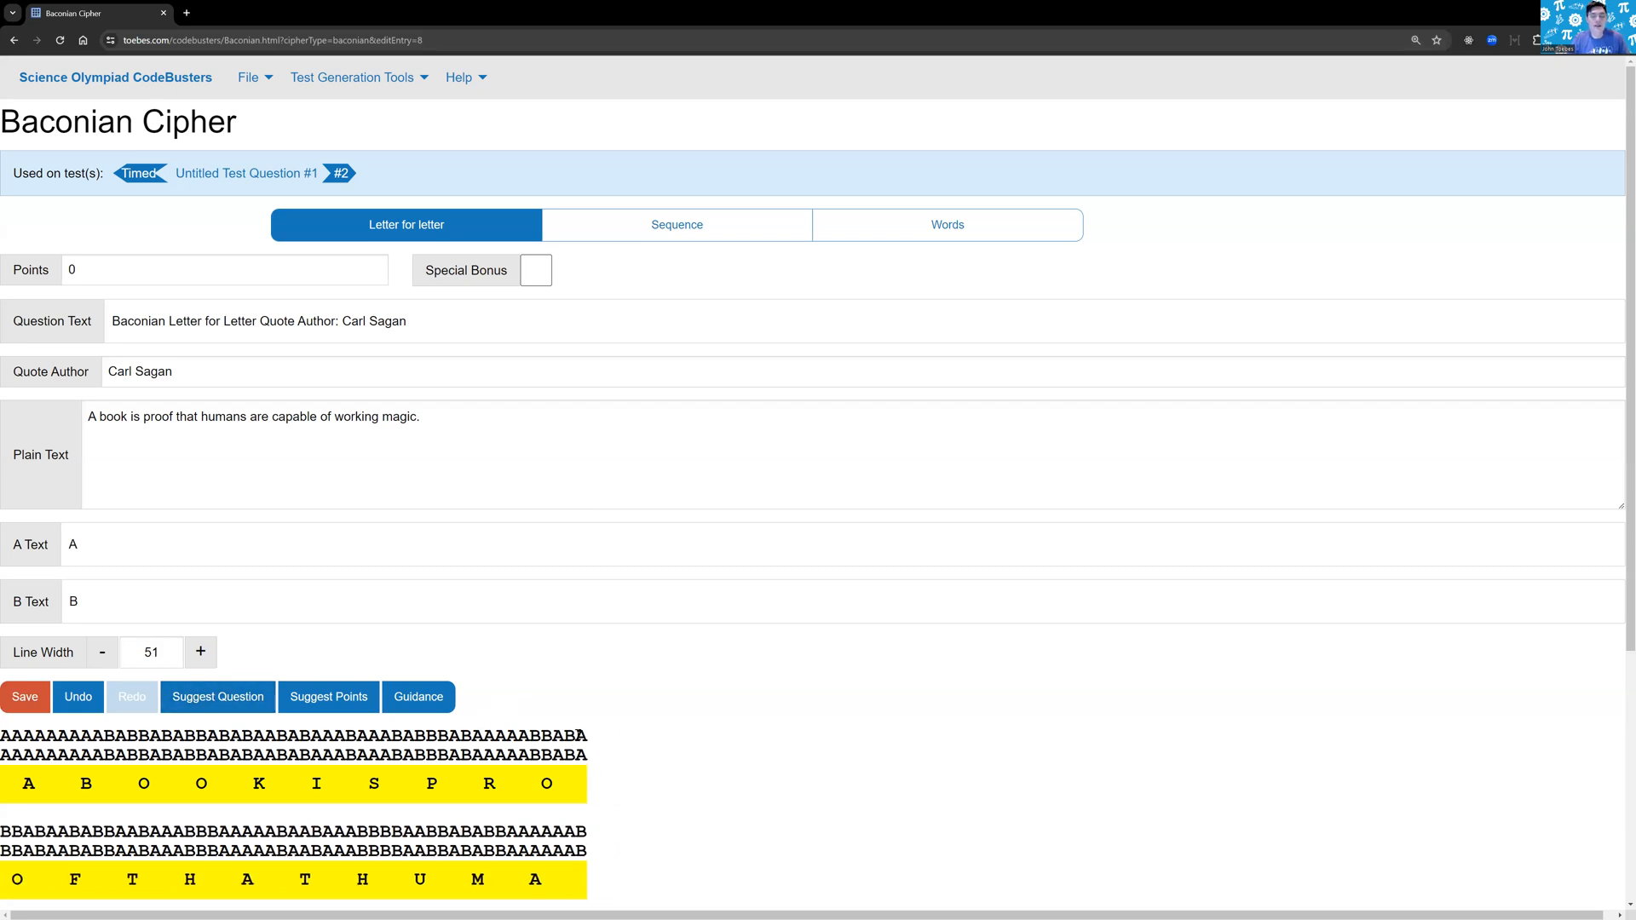
pyautogui.scroll(-1, 573, 718)
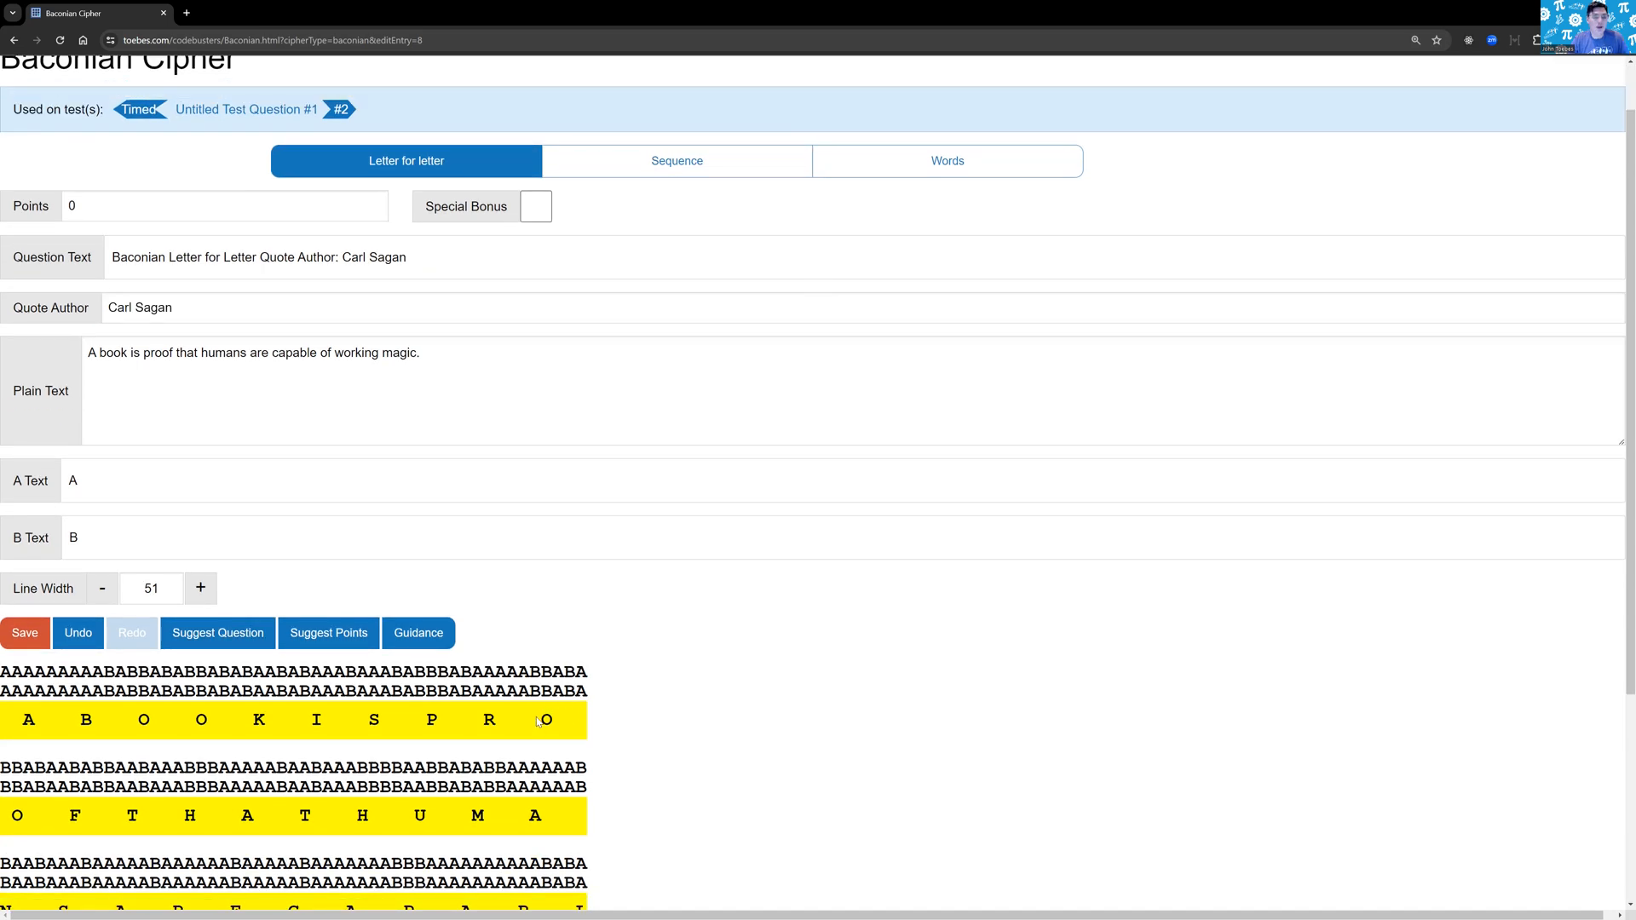
pyautogui.scroll(1, 539, 722)
pyautogui.scroll(-5, 538, 719)
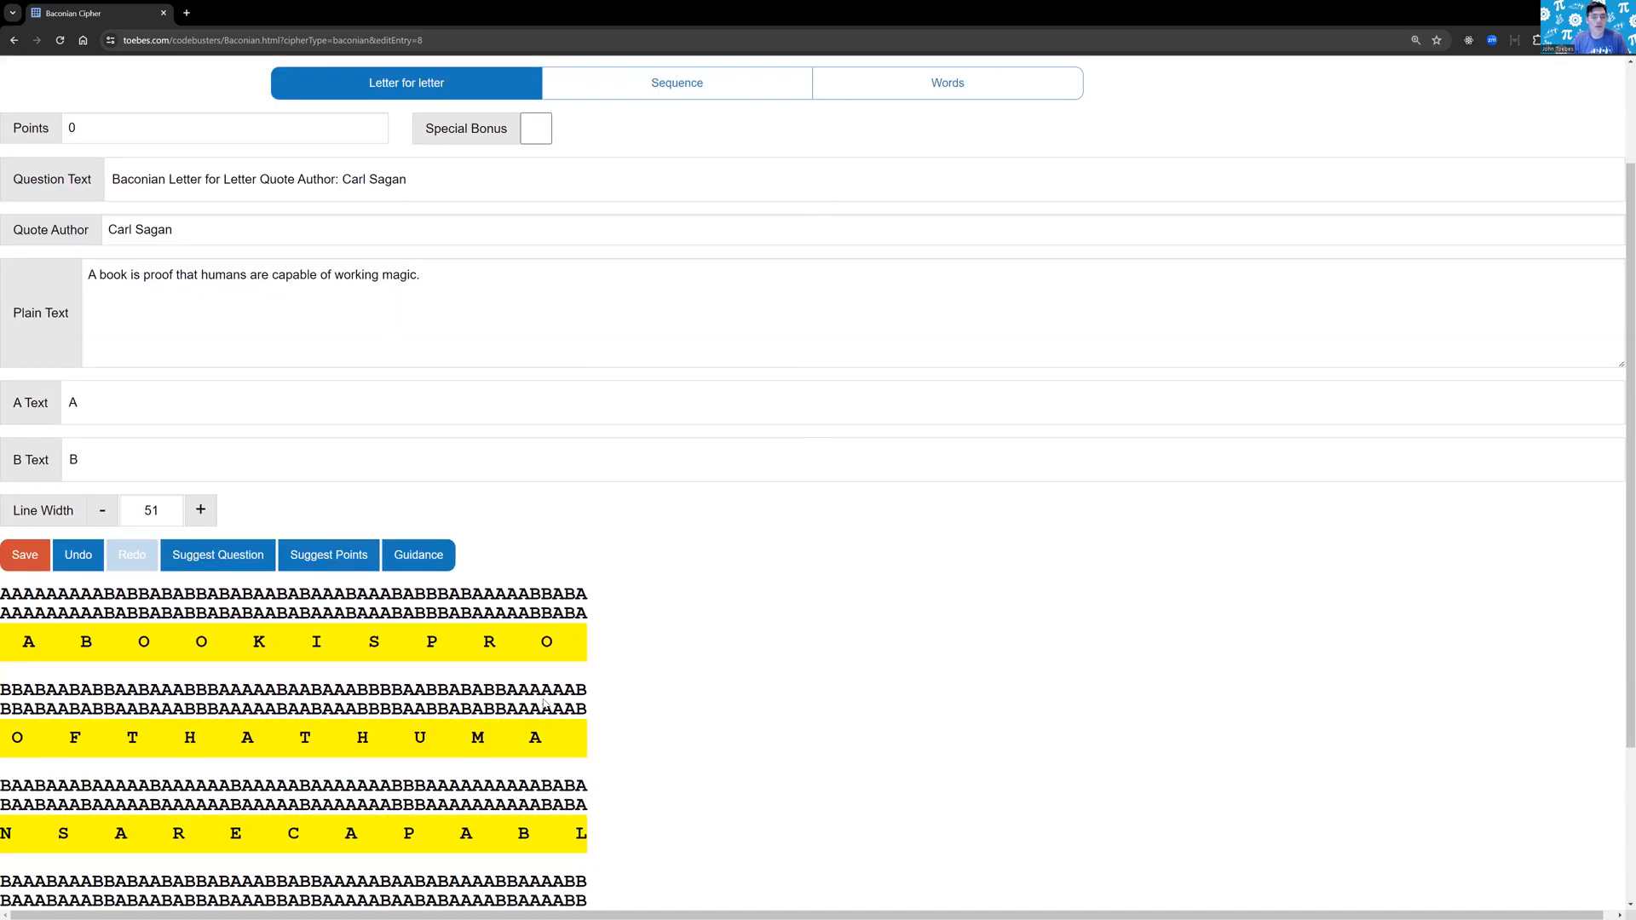
pyautogui.scroll(5, 544, 701)
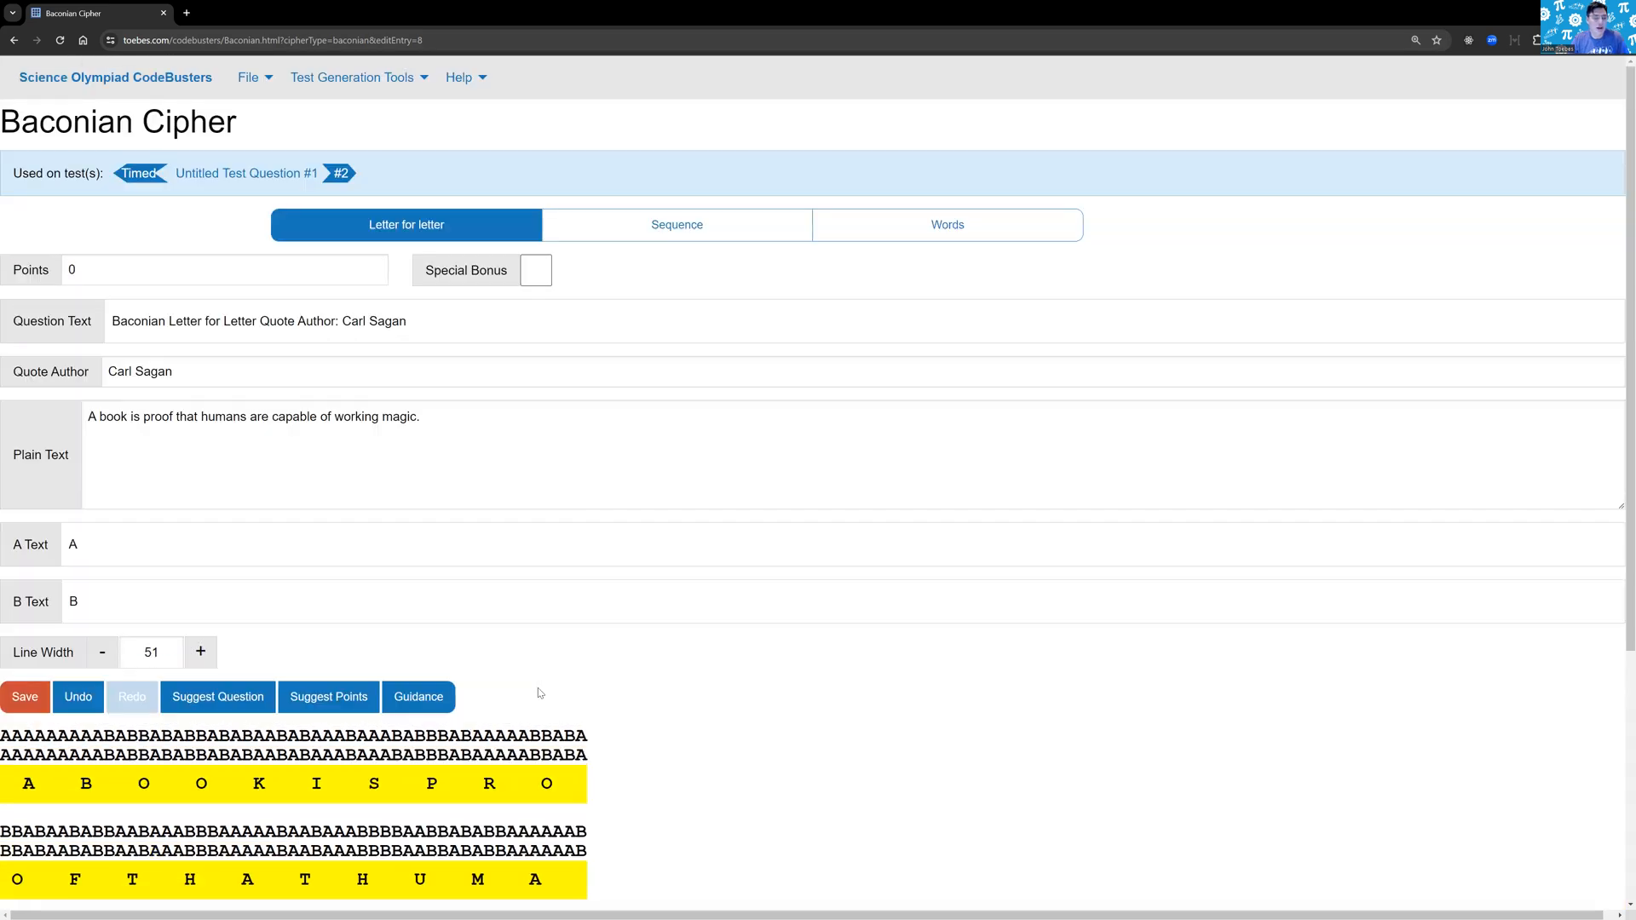
# Replace the A Text with a plus sign and the B Text with a minus sign
pyautogui.moveTo(76, 546); pyautogui.dragTo(68, 545)
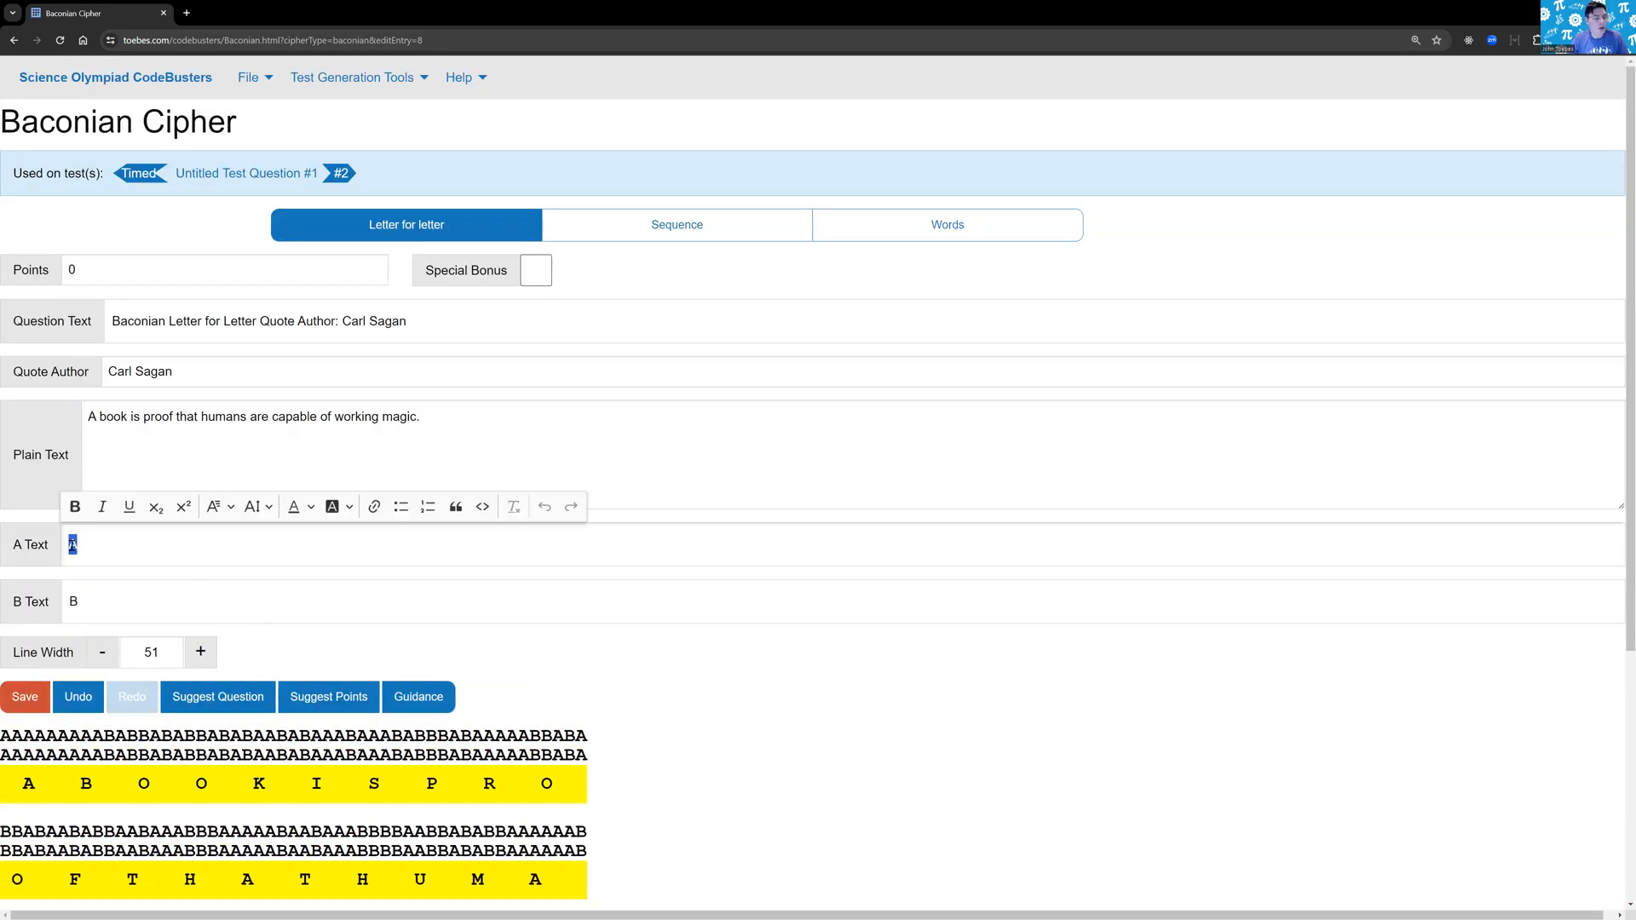
pyautogui.moveTo(81, 603); pyautogui.dragTo(73, 589)
pyautogui.moveTo(100, 535); pyautogui.dragTo(67, 541)
pyautogui.write('+')
pyautogui.doubleClick(61, 603)
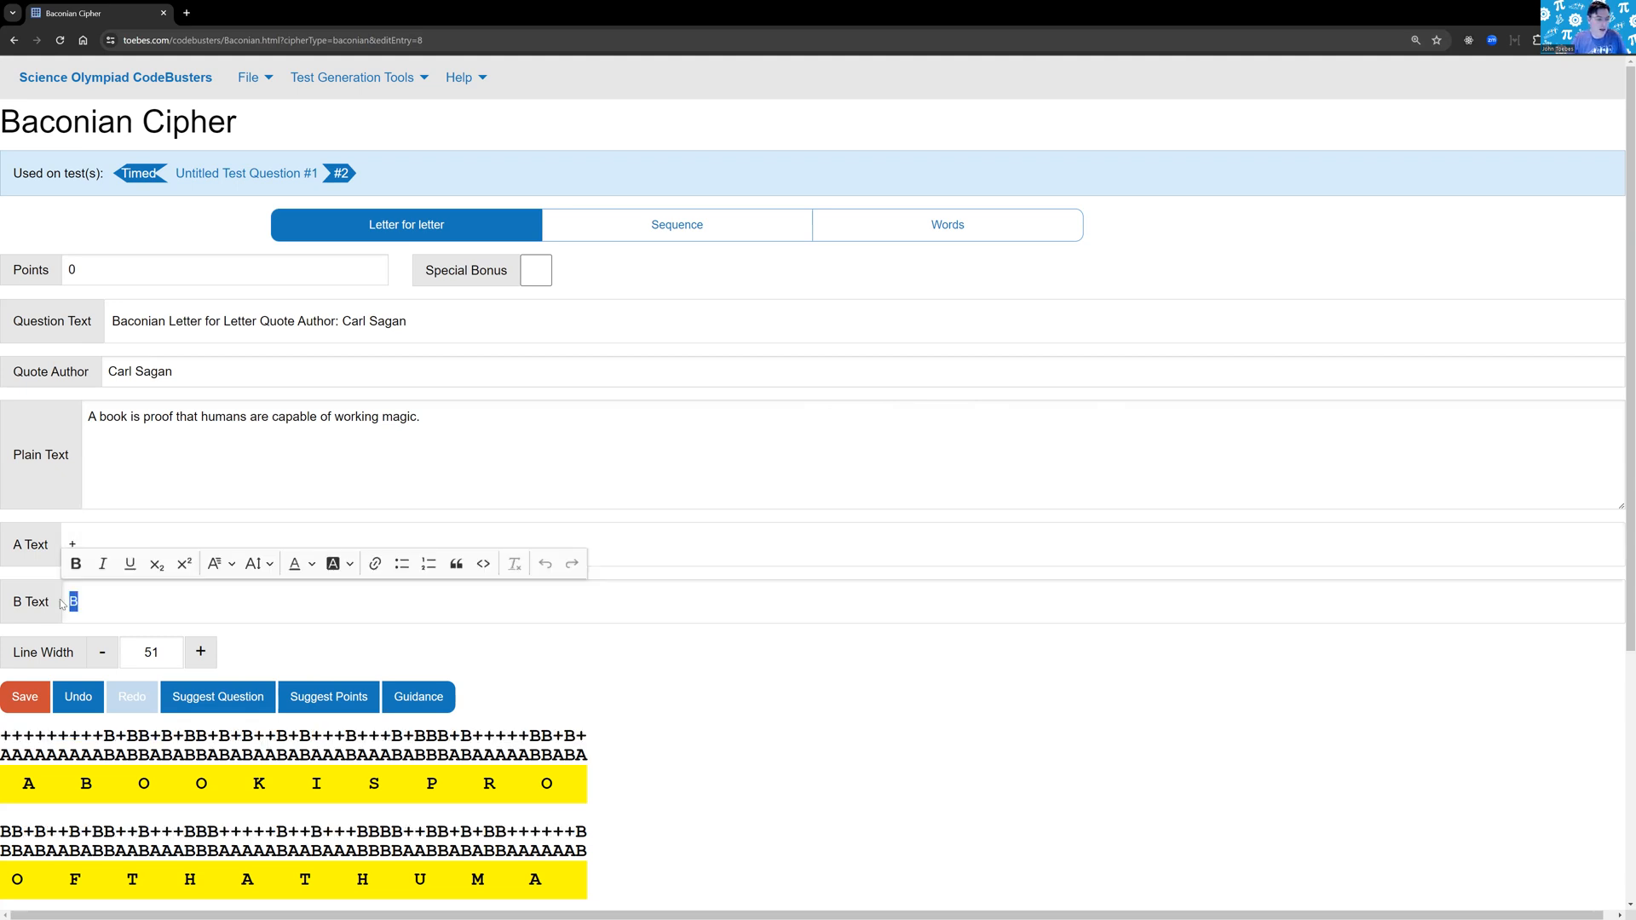
pyautogui.write('-')
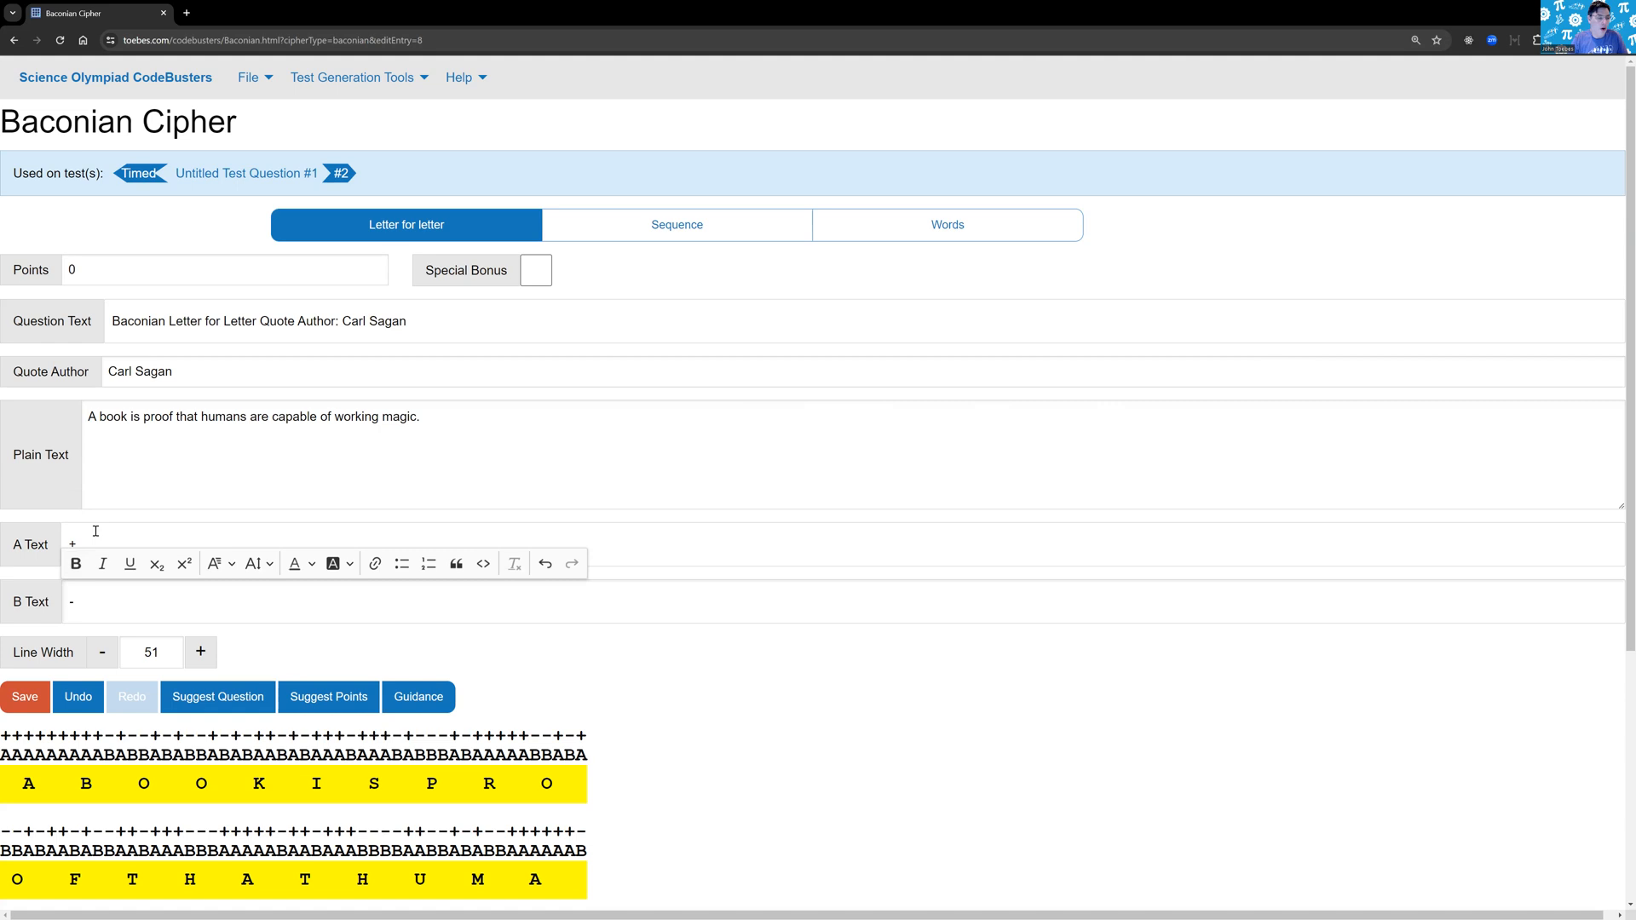
# Change the A Text to a period, for a dot-and-dash style cipher
pyautogui.click(193, 544)
pyautogui.press('BackSpace')
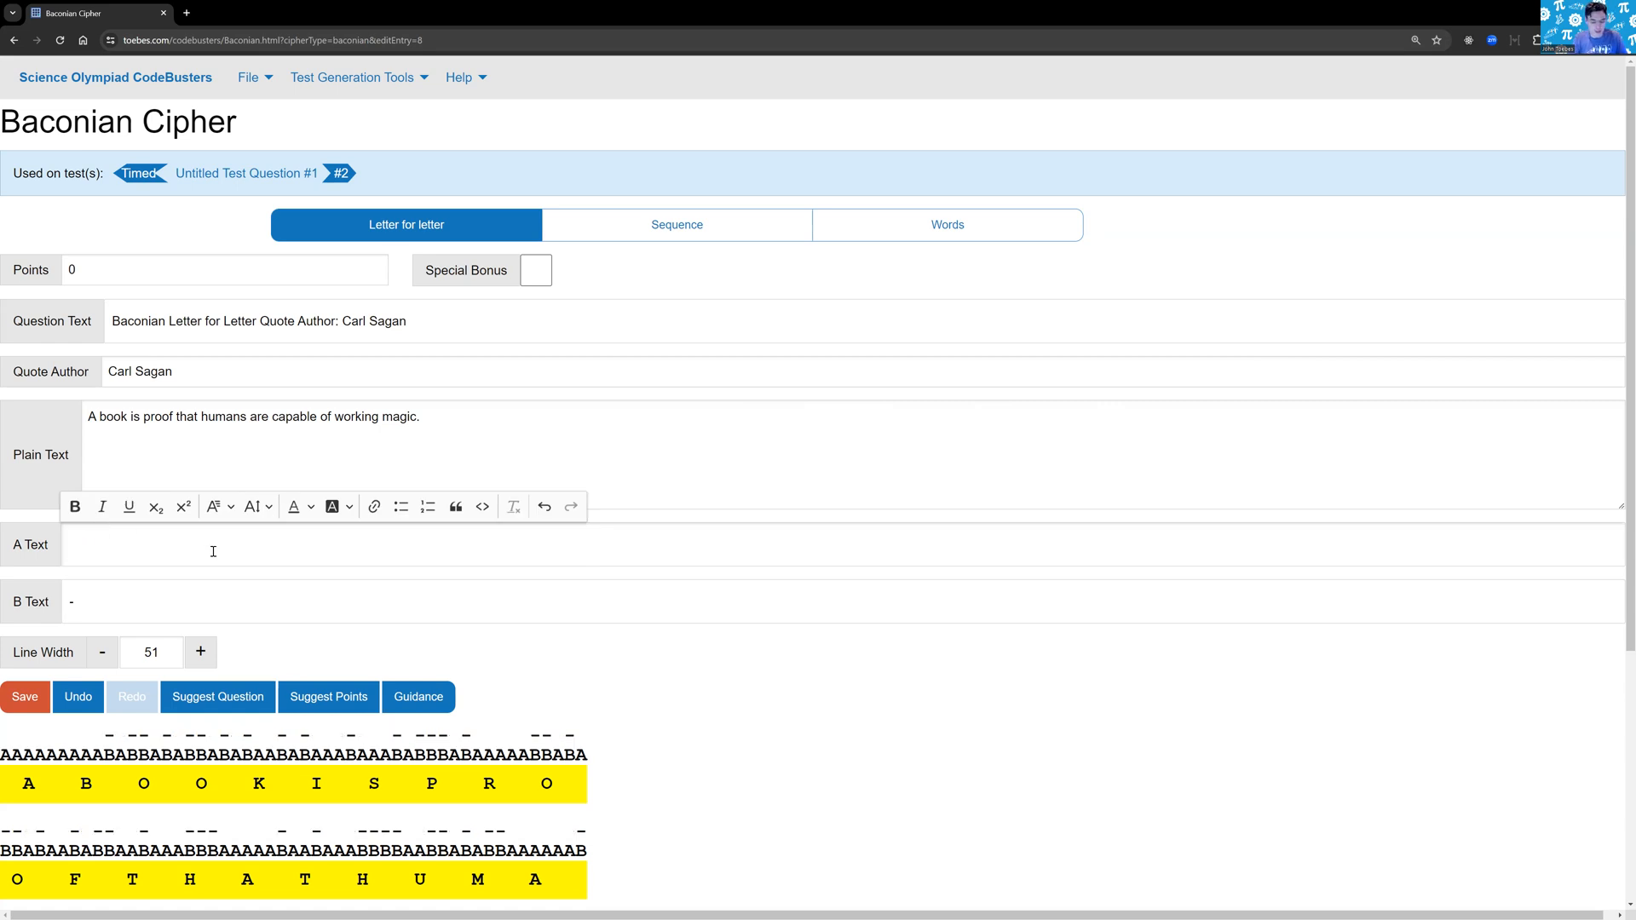
pyautogui.doubleClick(58, 600)
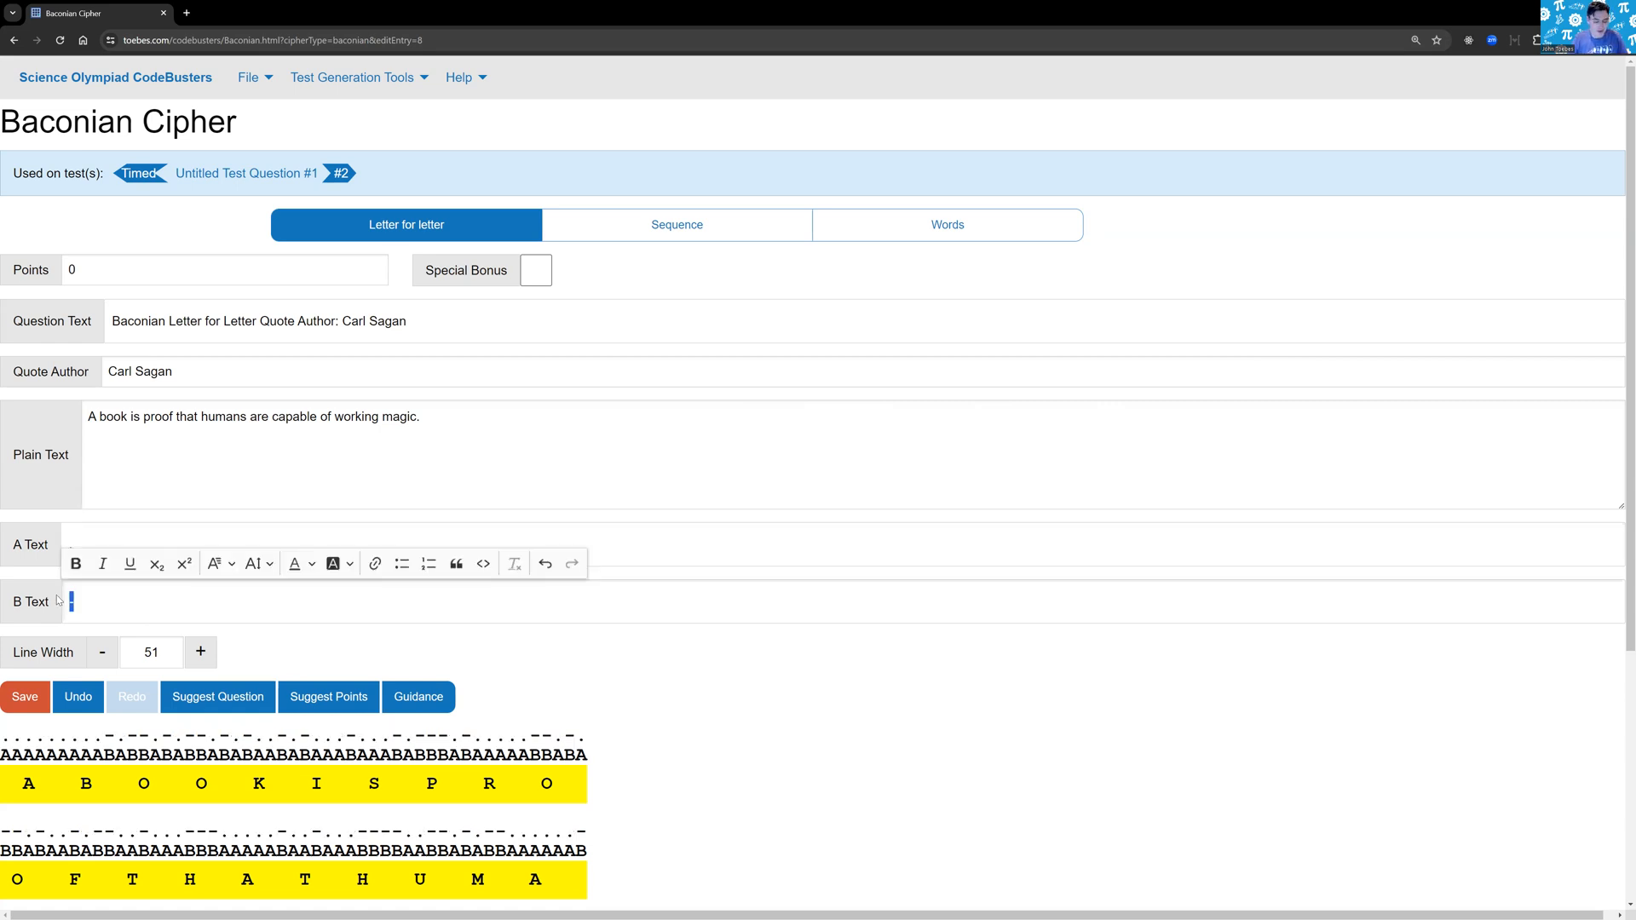
pyautogui.click(58, 600)
pyautogui.click(166, 529)
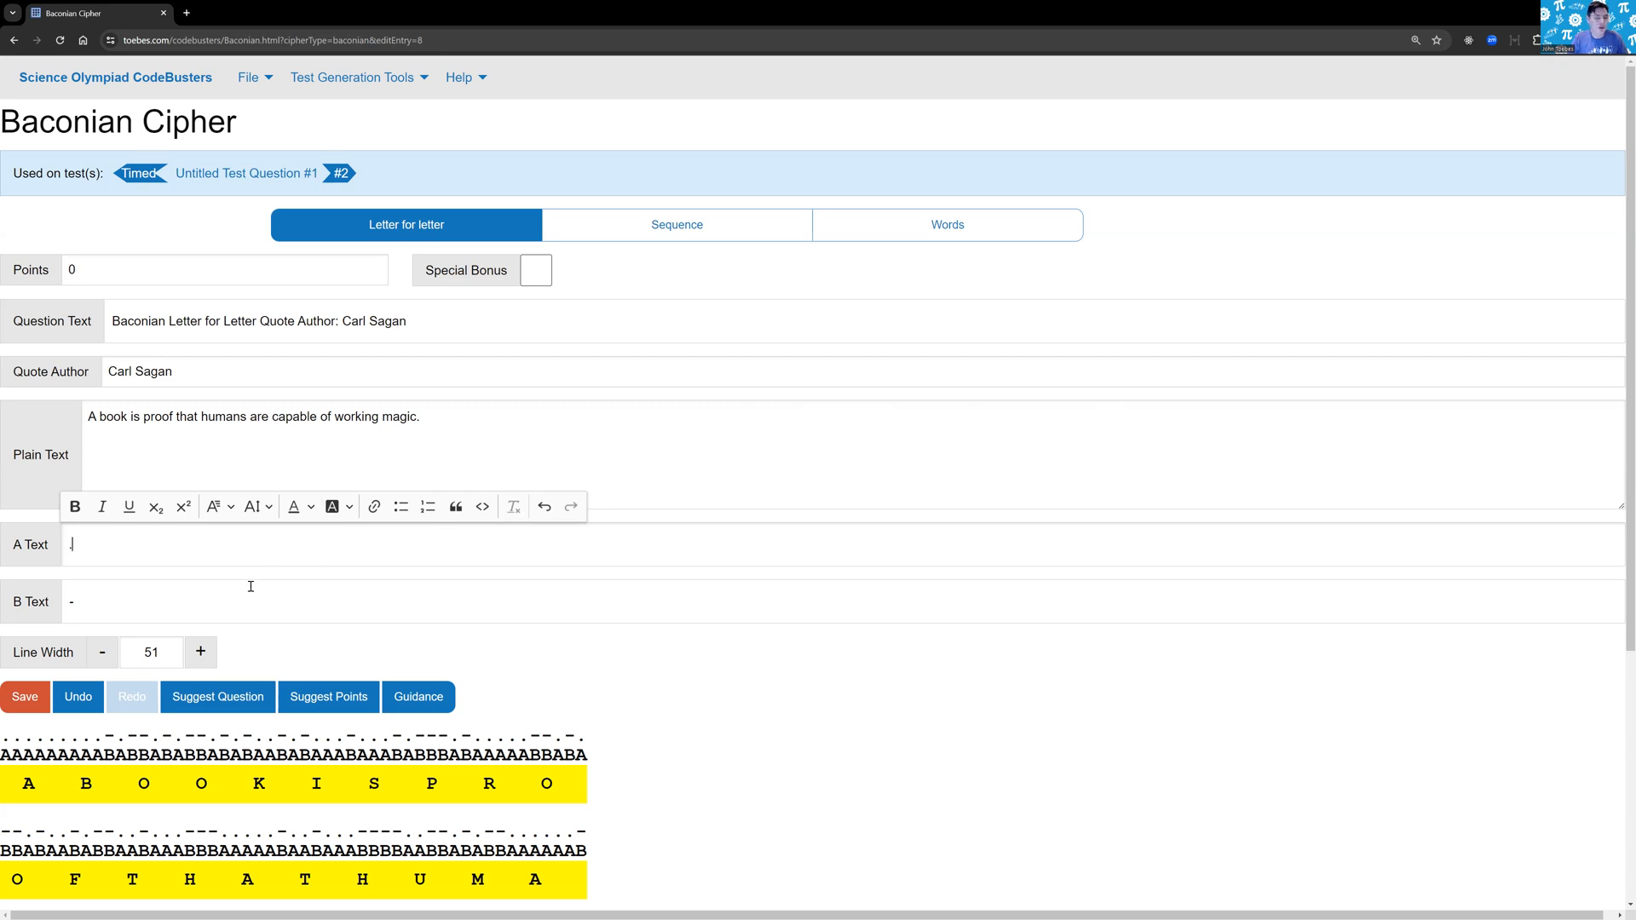
# Set the A Text to oO and the B Text to xX
pyautogui.doubleClick(108, 551)
pyautogui.write('o')
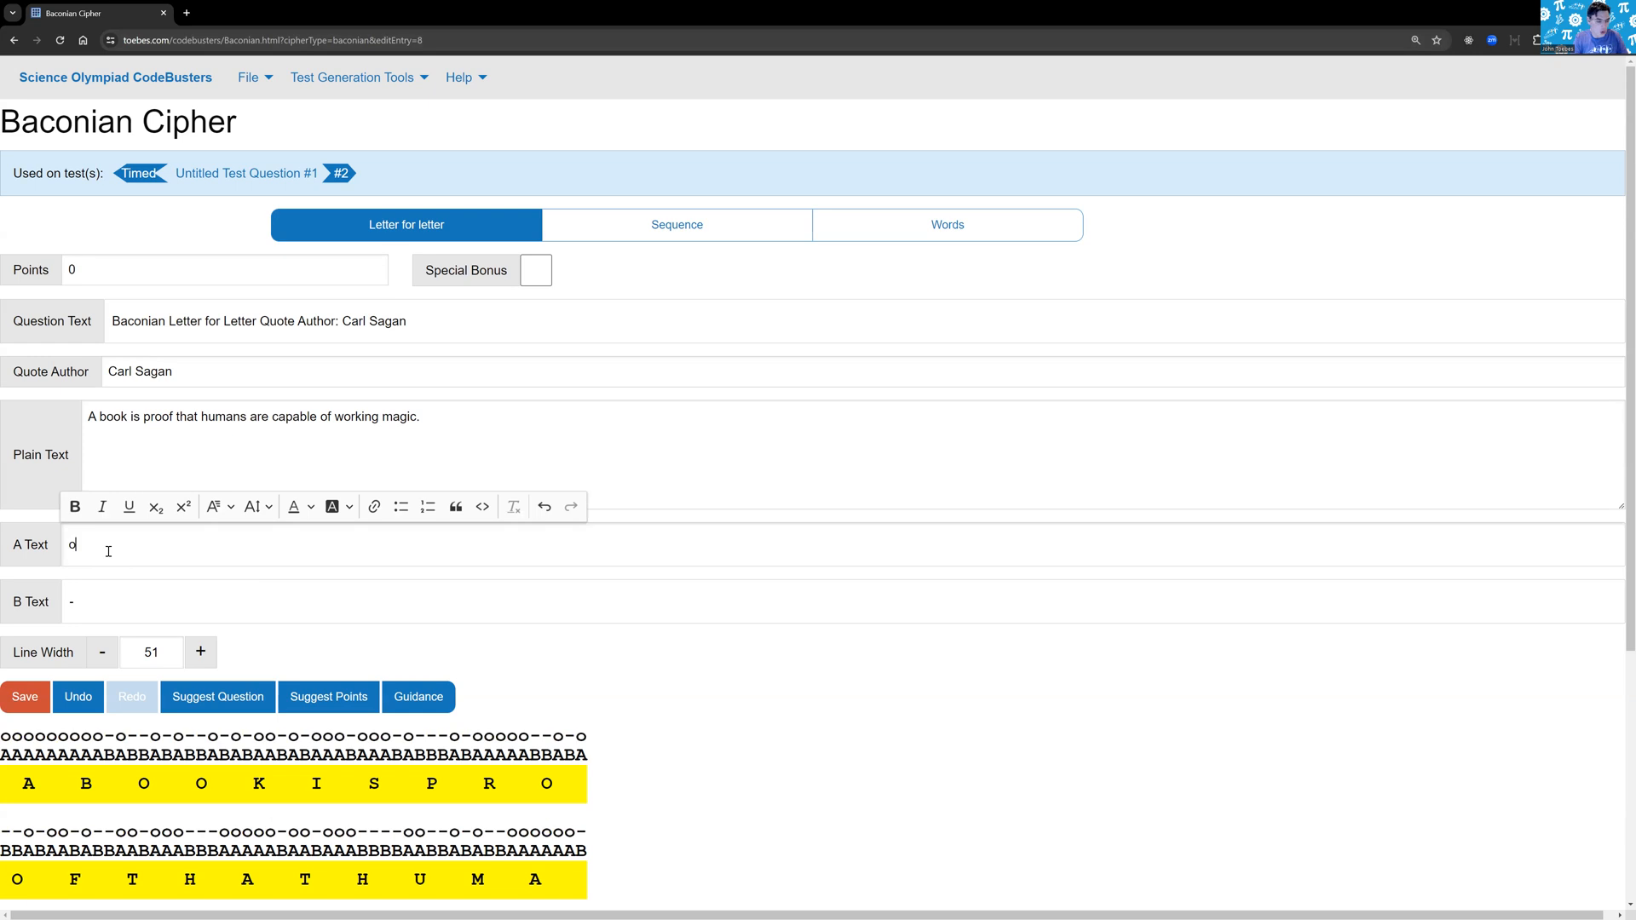
pyautogui.write('O')
pyautogui.doubleClick(72, 601)
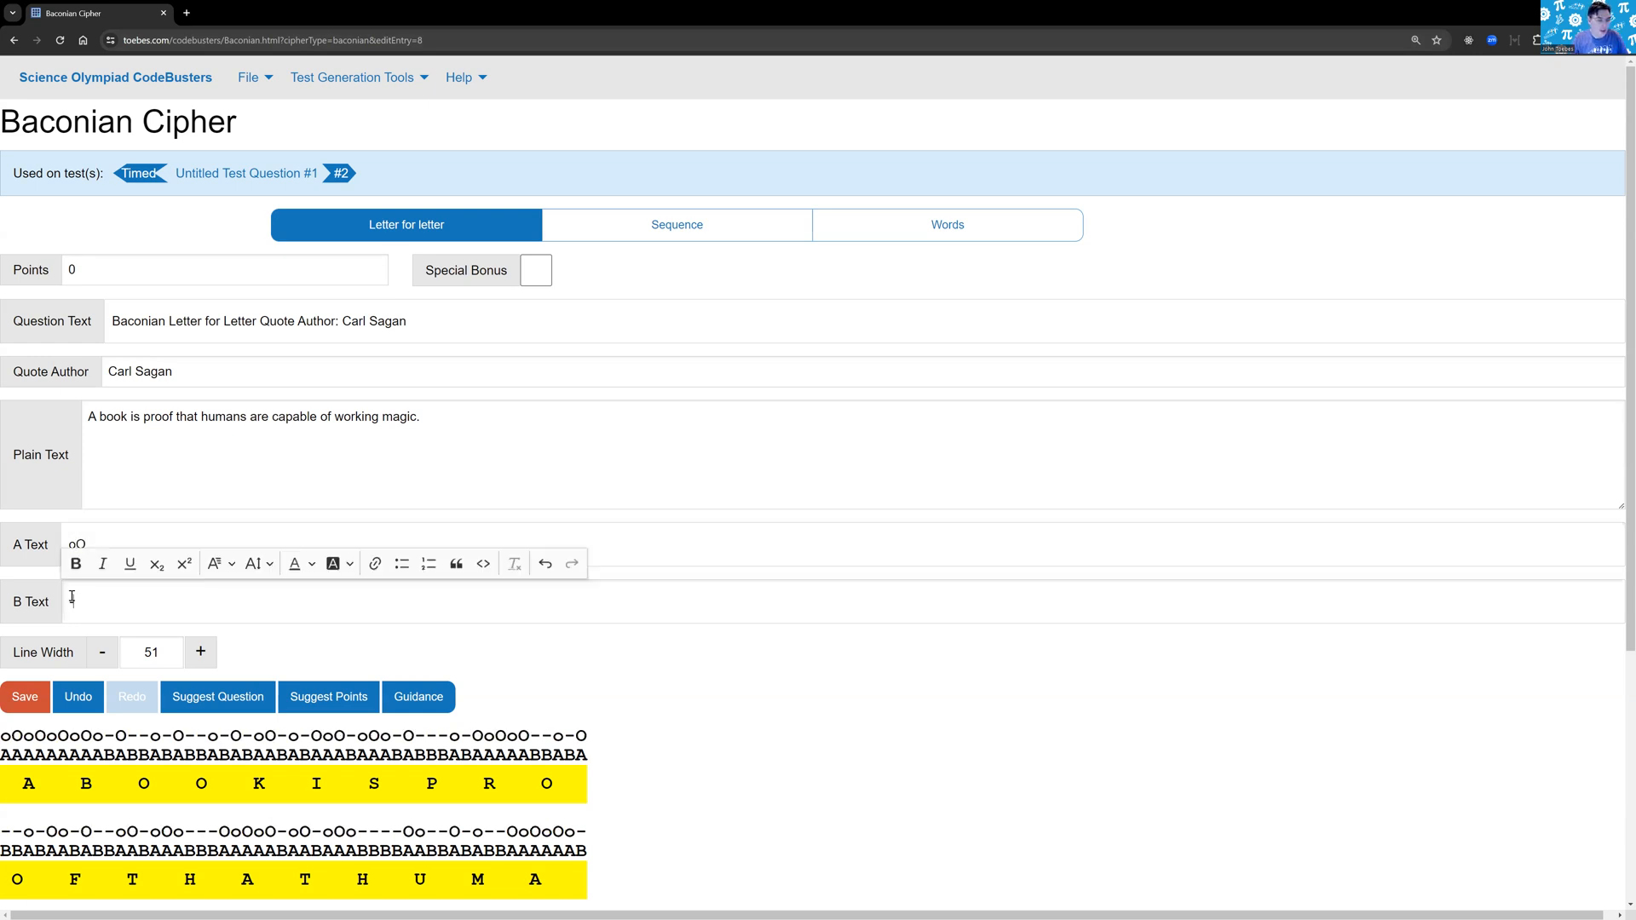
pyautogui.write('xX')
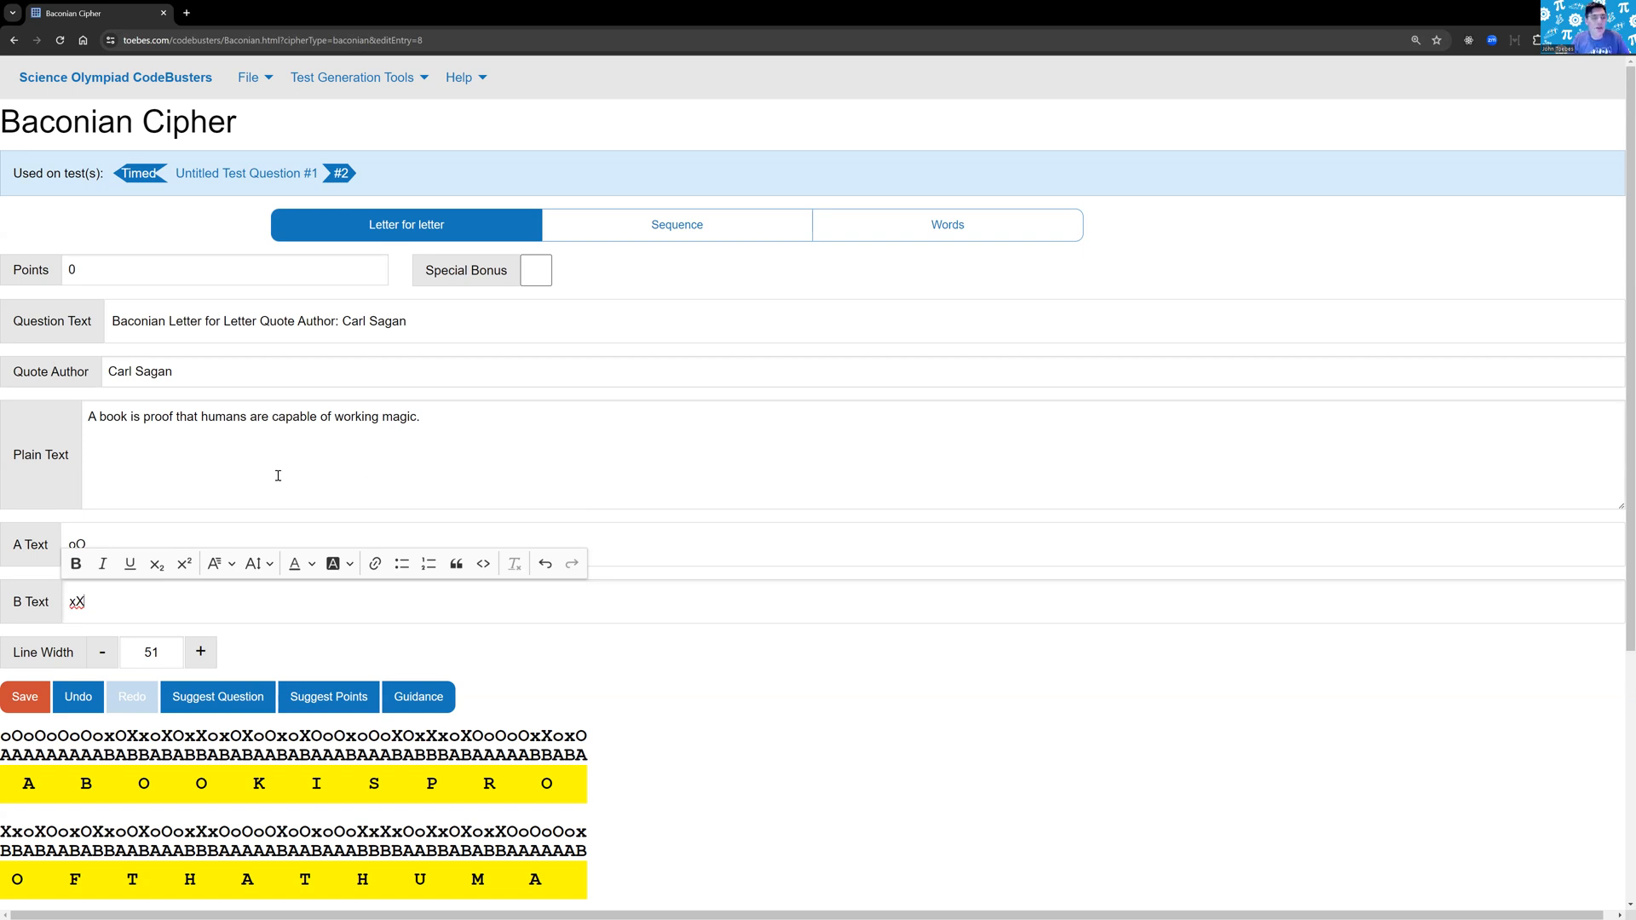
pyautogui.click(232, 501)
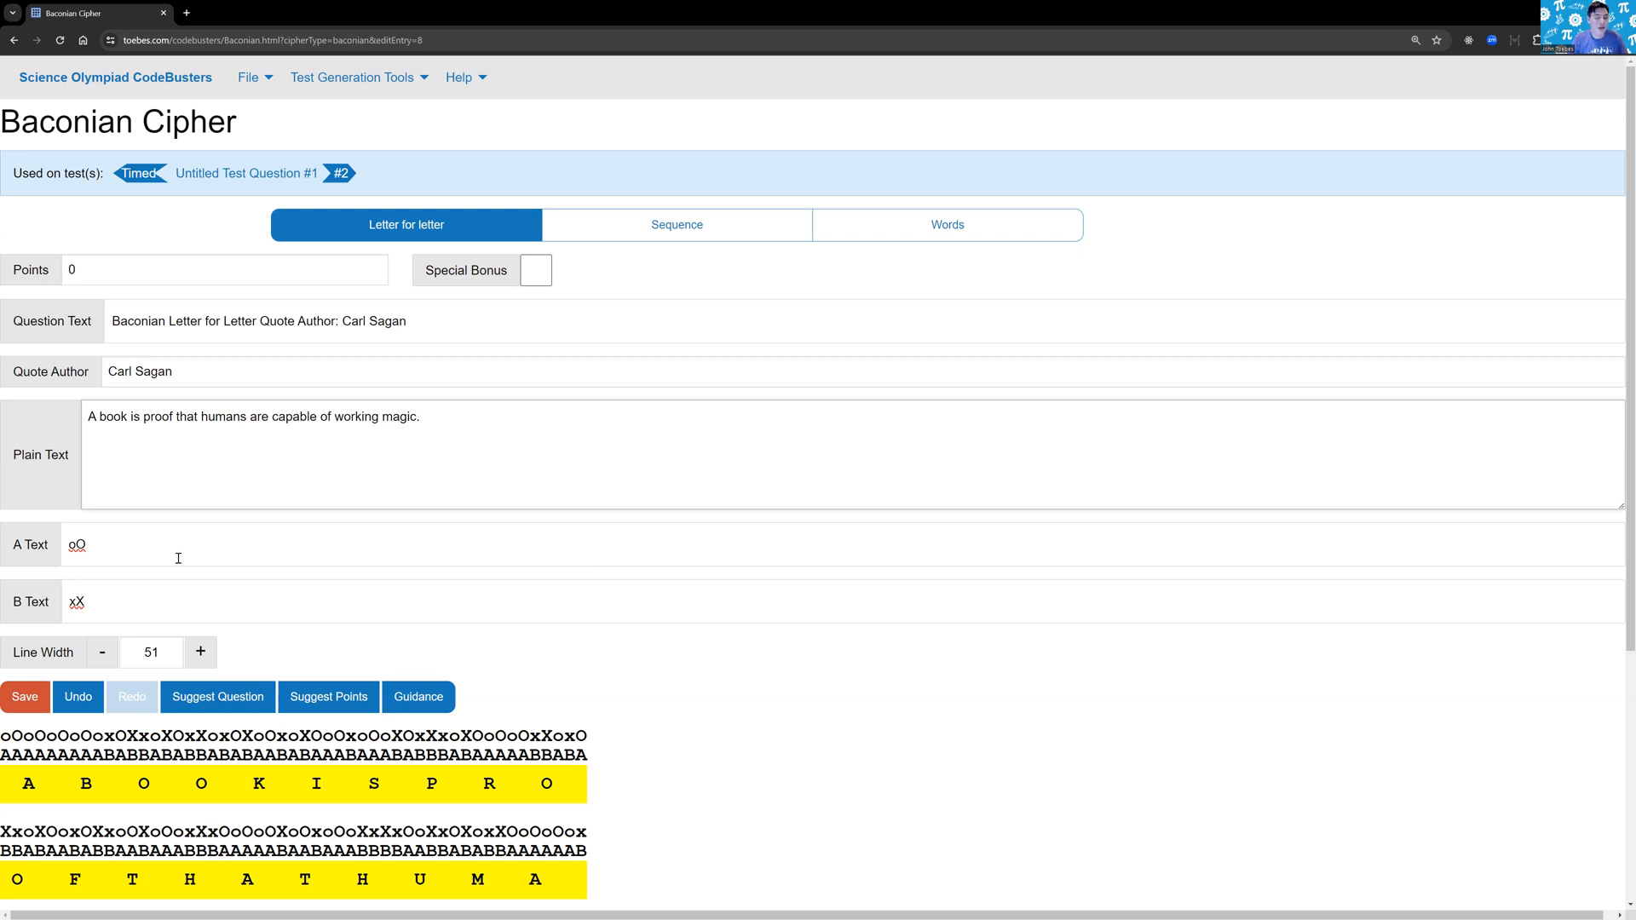
# Open the Windows Character Map beside the cipher and browse the Arial symbols to the dagger characters
pyautogui.click(237, 524)
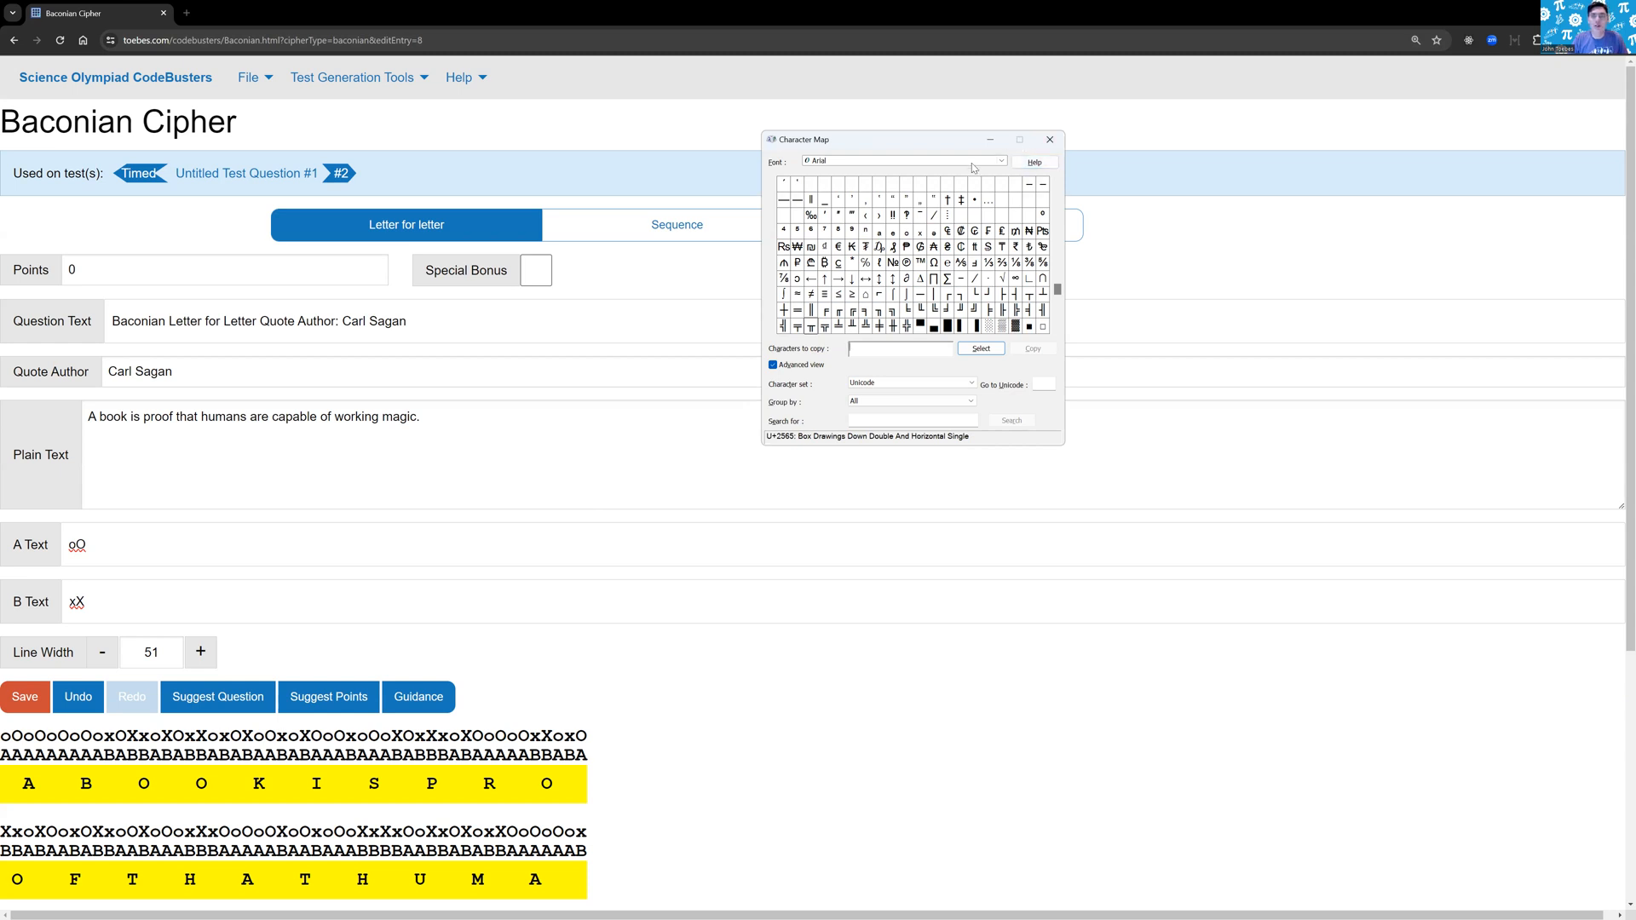
pyautogui.moveTo(922, 141); pyautogui.dragTo(841, 126)
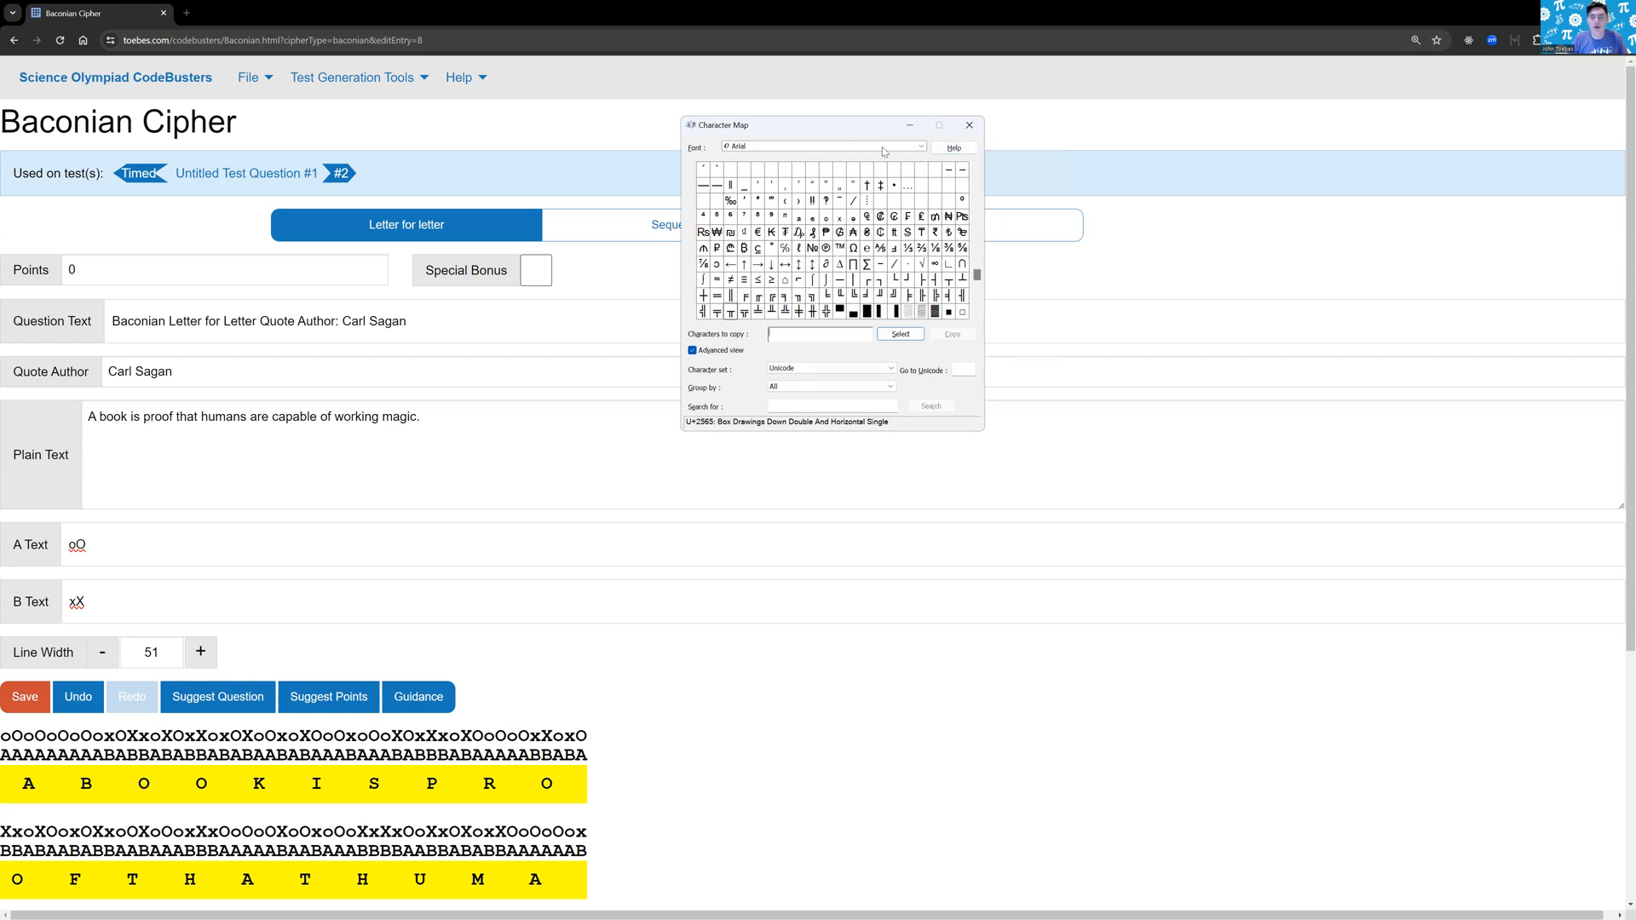
pyautogui.moveTo(978, 277)
pyautogui.mouseDown()
pyautogui.moveTo(972, 186)
pyautogui.moveTo(963, 271)
pyautogui.mouseUp()
pyautogui.scroll(-5, 745, 271)
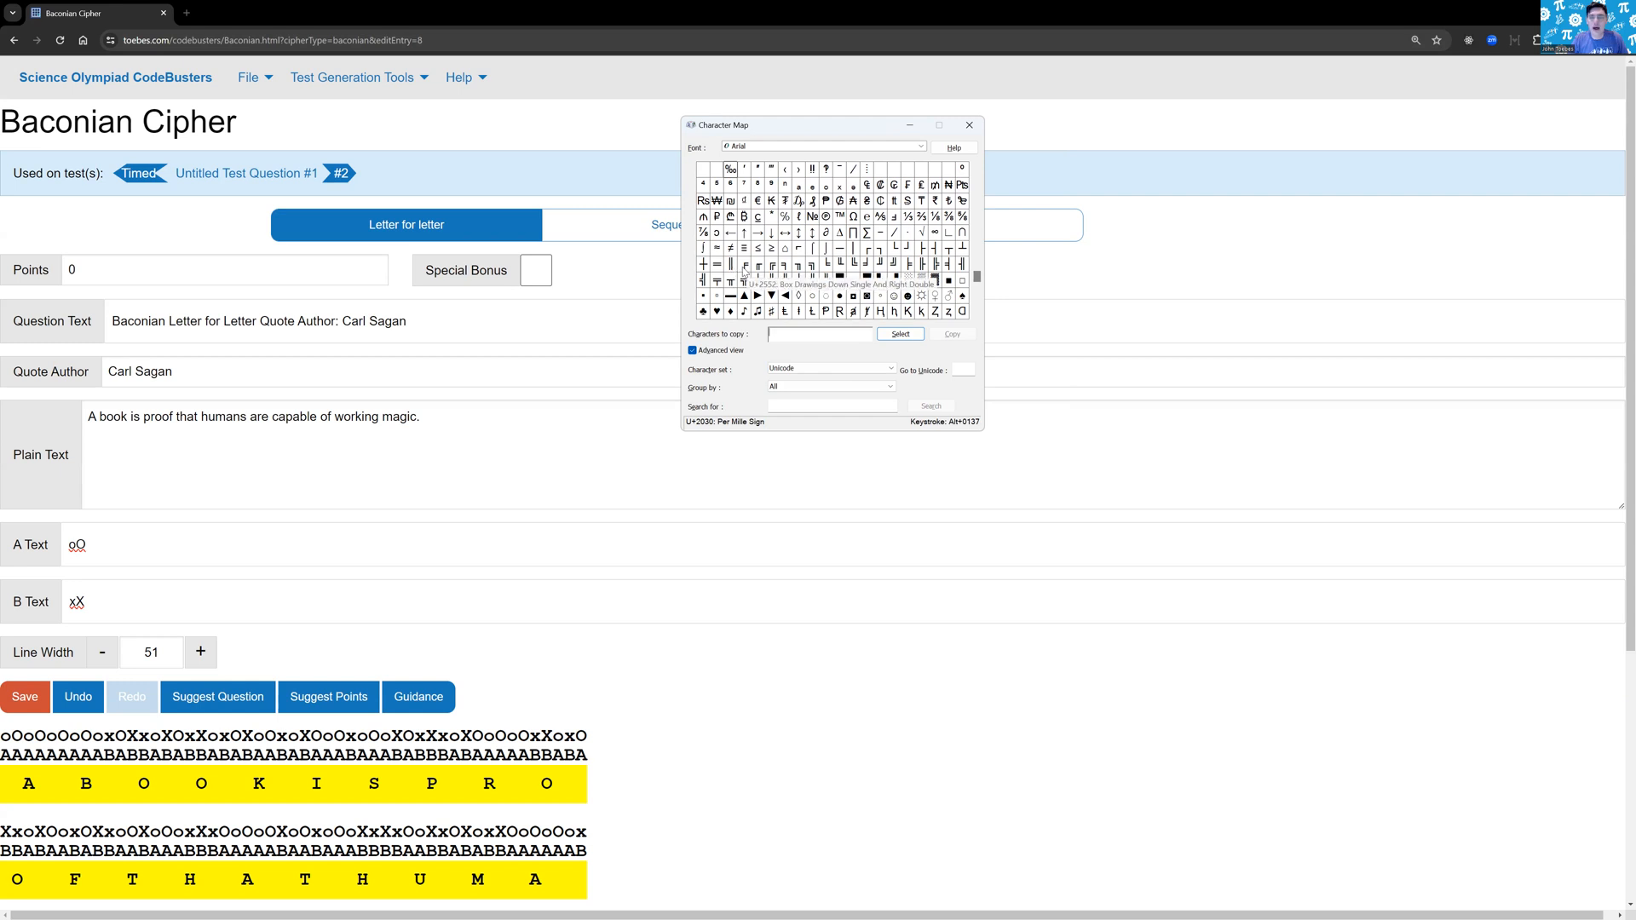
pyautogui.moveTo(977, 281); pyautogui.dragTo(974, 282)
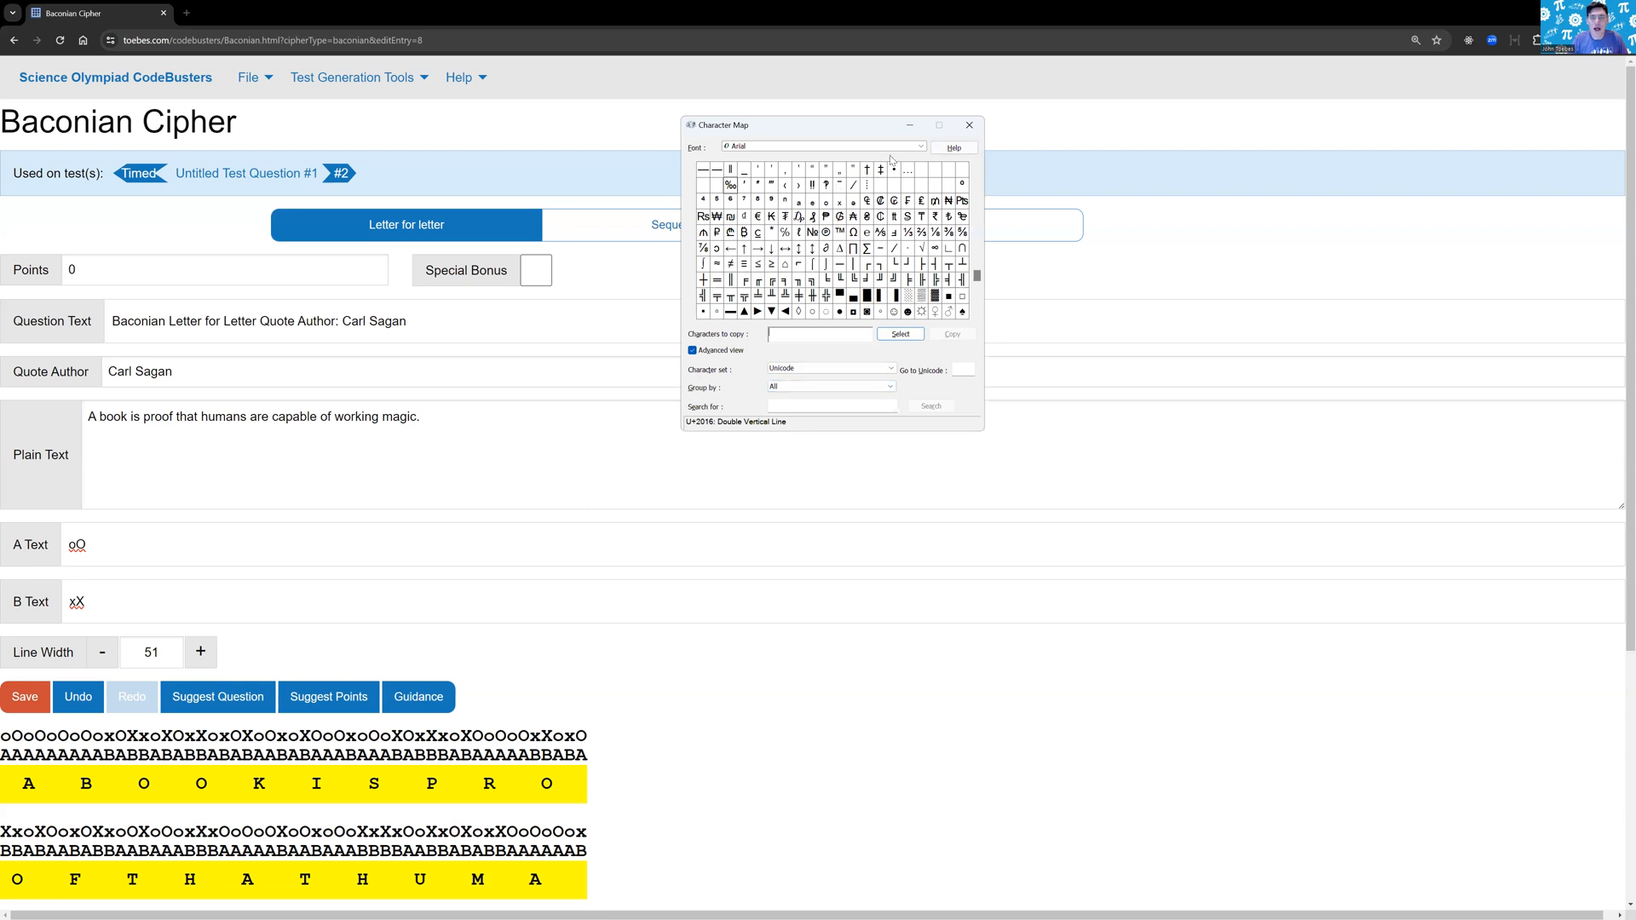
# Replace the A Text with a forward slash and a backslash (/\)
pyautogui.moveTo(96, 543); pyautogui.dragTo(67, 543)
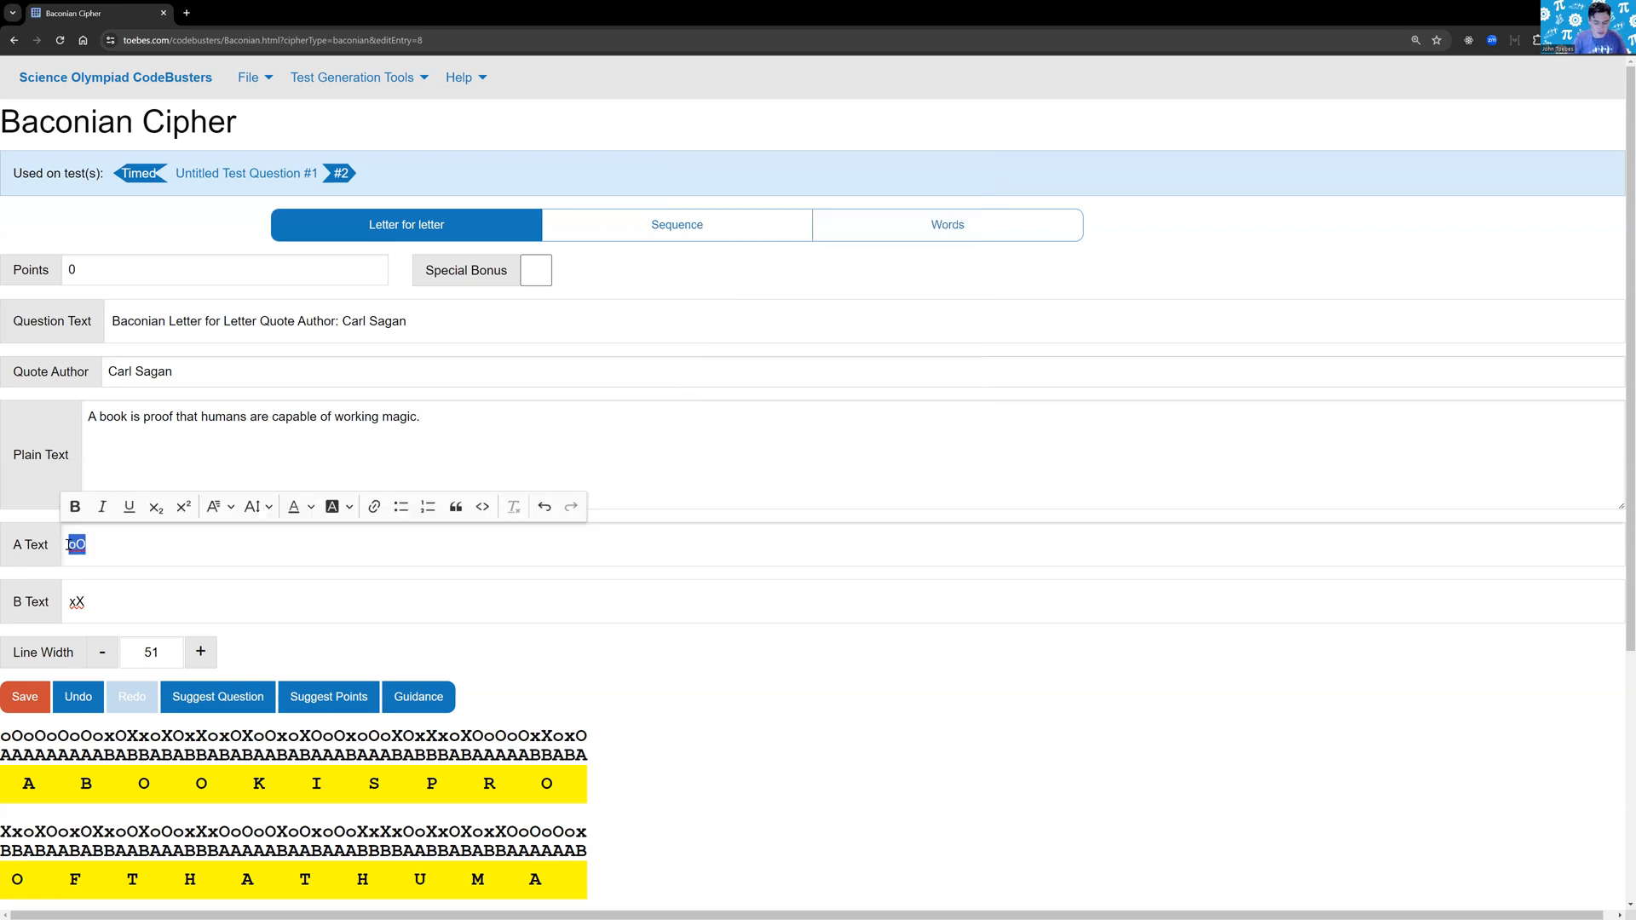
pyautogui.press('BackSpace')
pyautogui.write('/\\')
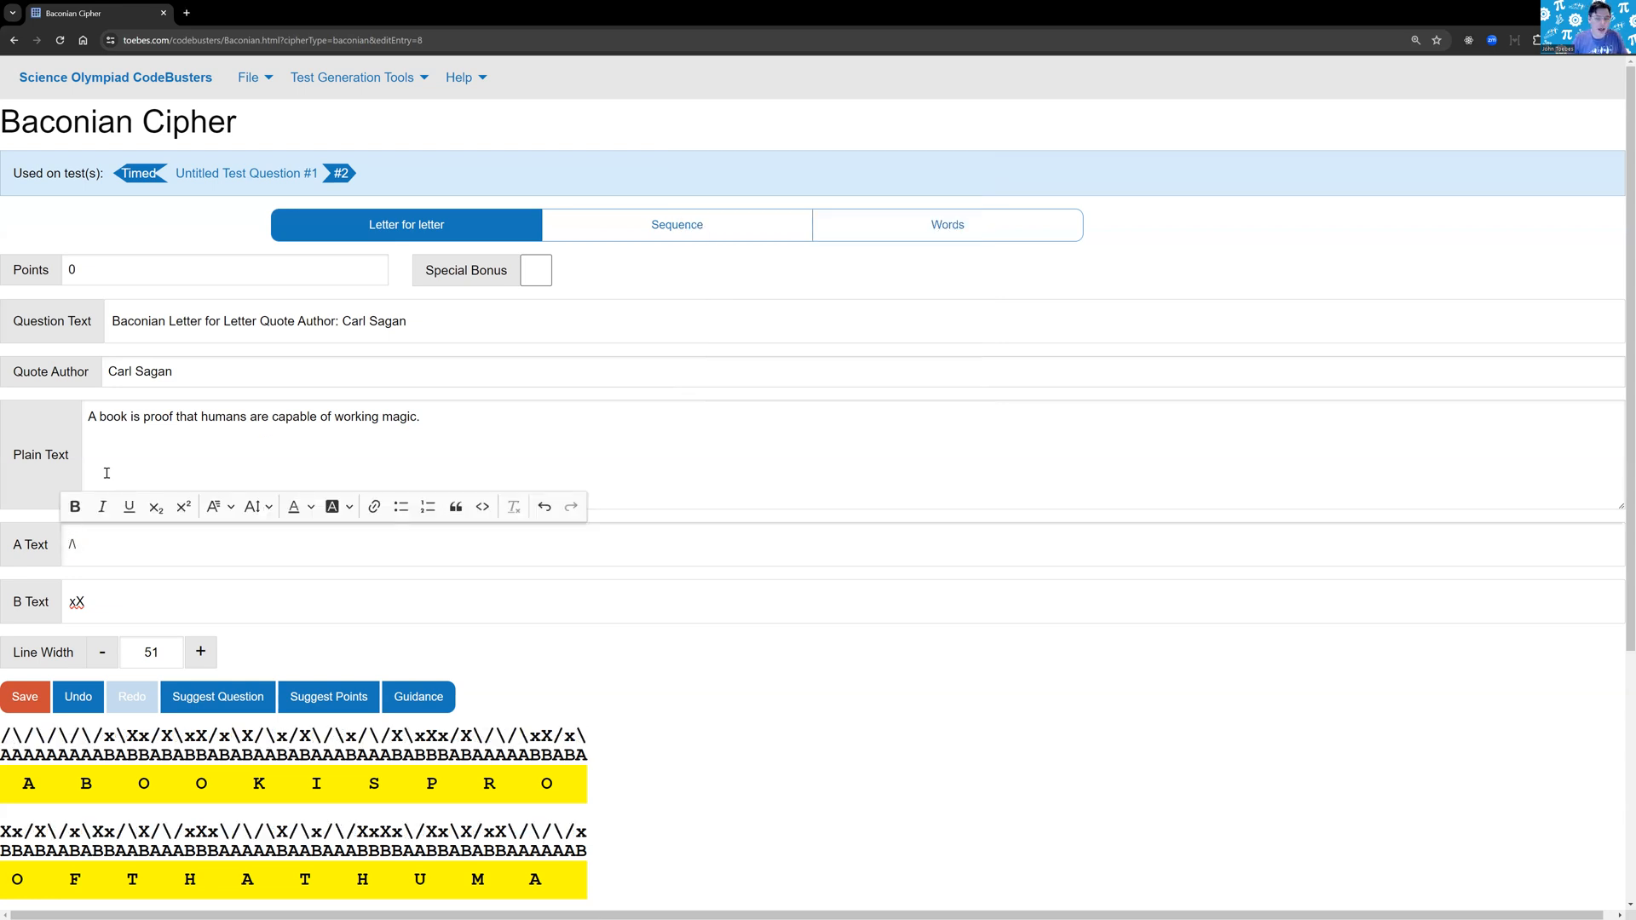
# Copy the double dagger and dagger (‡†) from Character Map and paste them over the B Text
pyautogui.hotkey('alt', 'Tab')
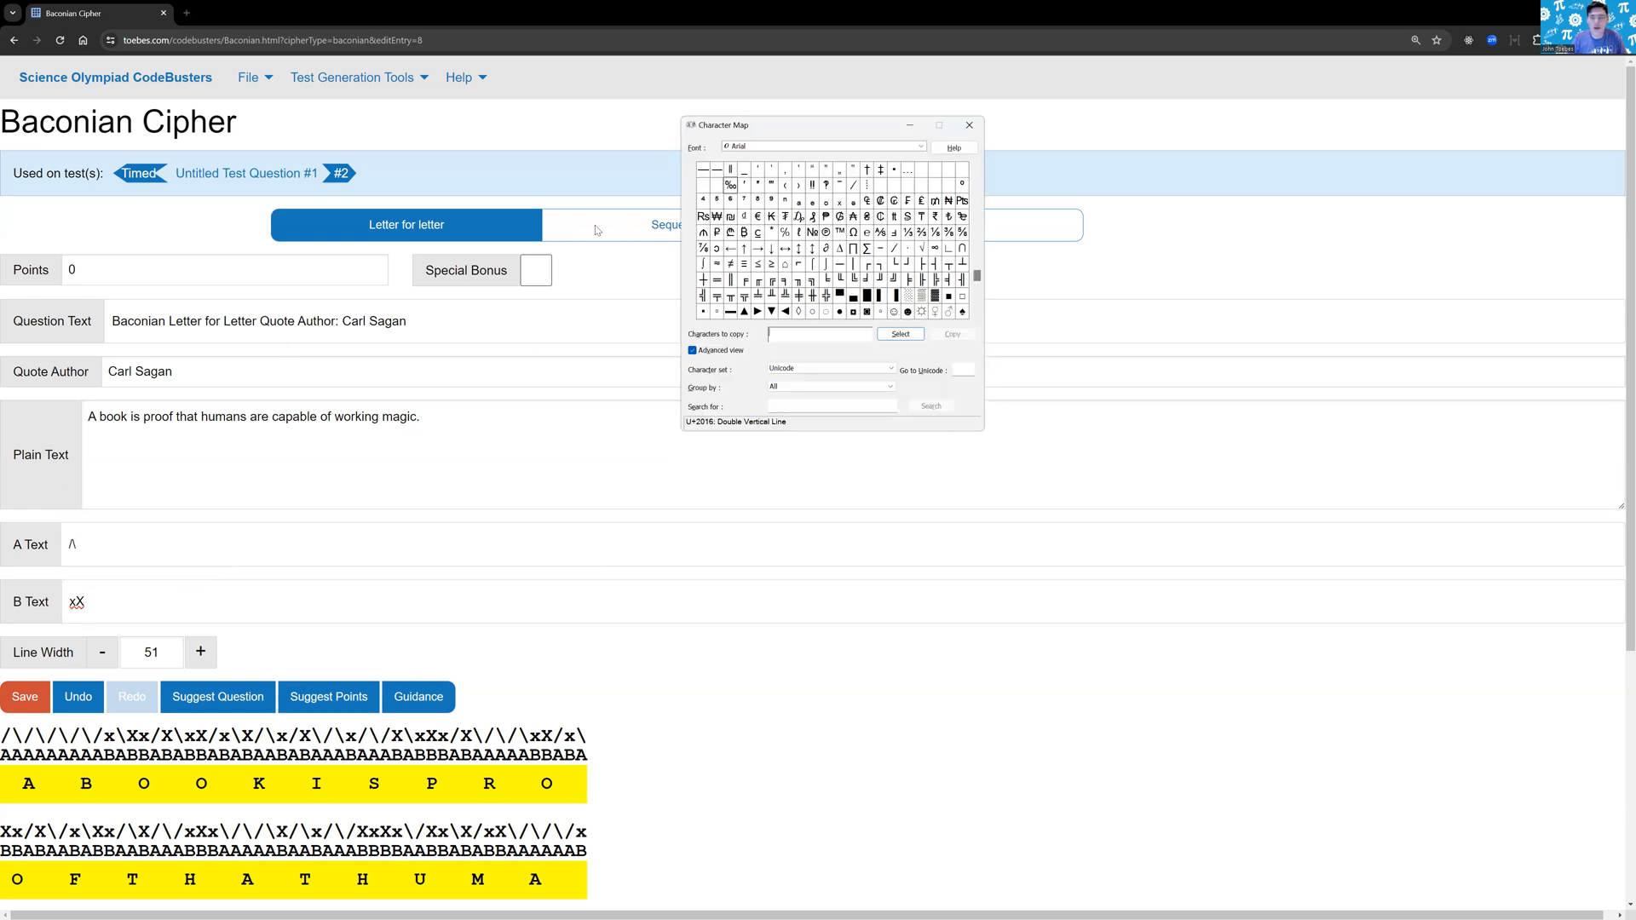
pyautogui.click(879, 173)
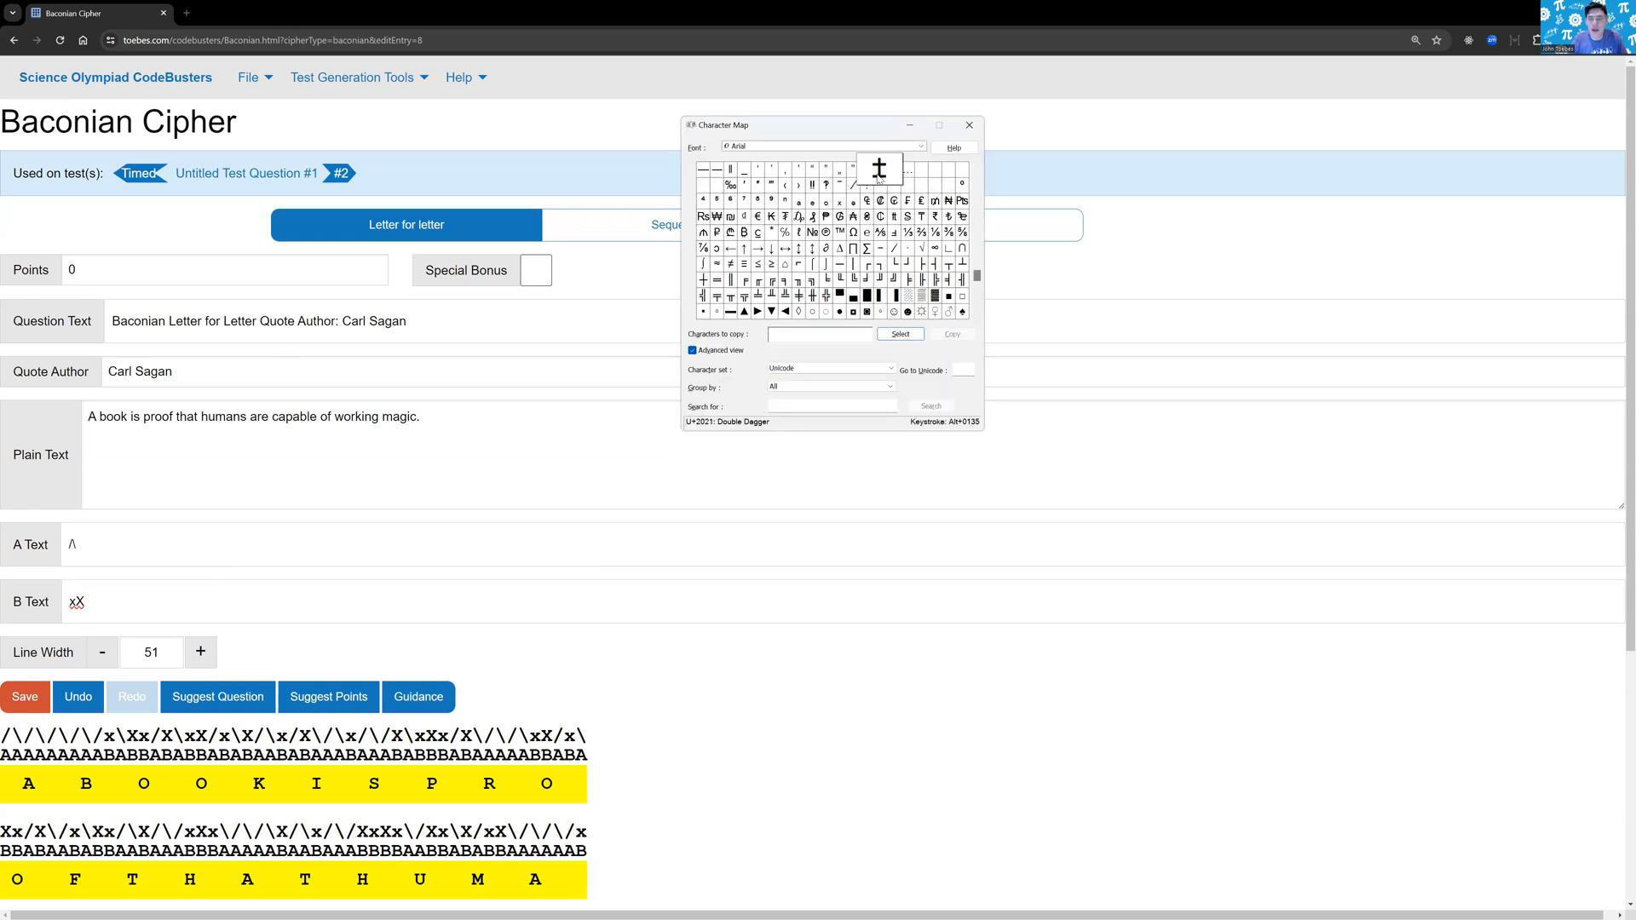
pyautogui.doubleClick(880, 173)
pyautogui.doubleClick(867, 170)
pyautogui.click(951, 334)
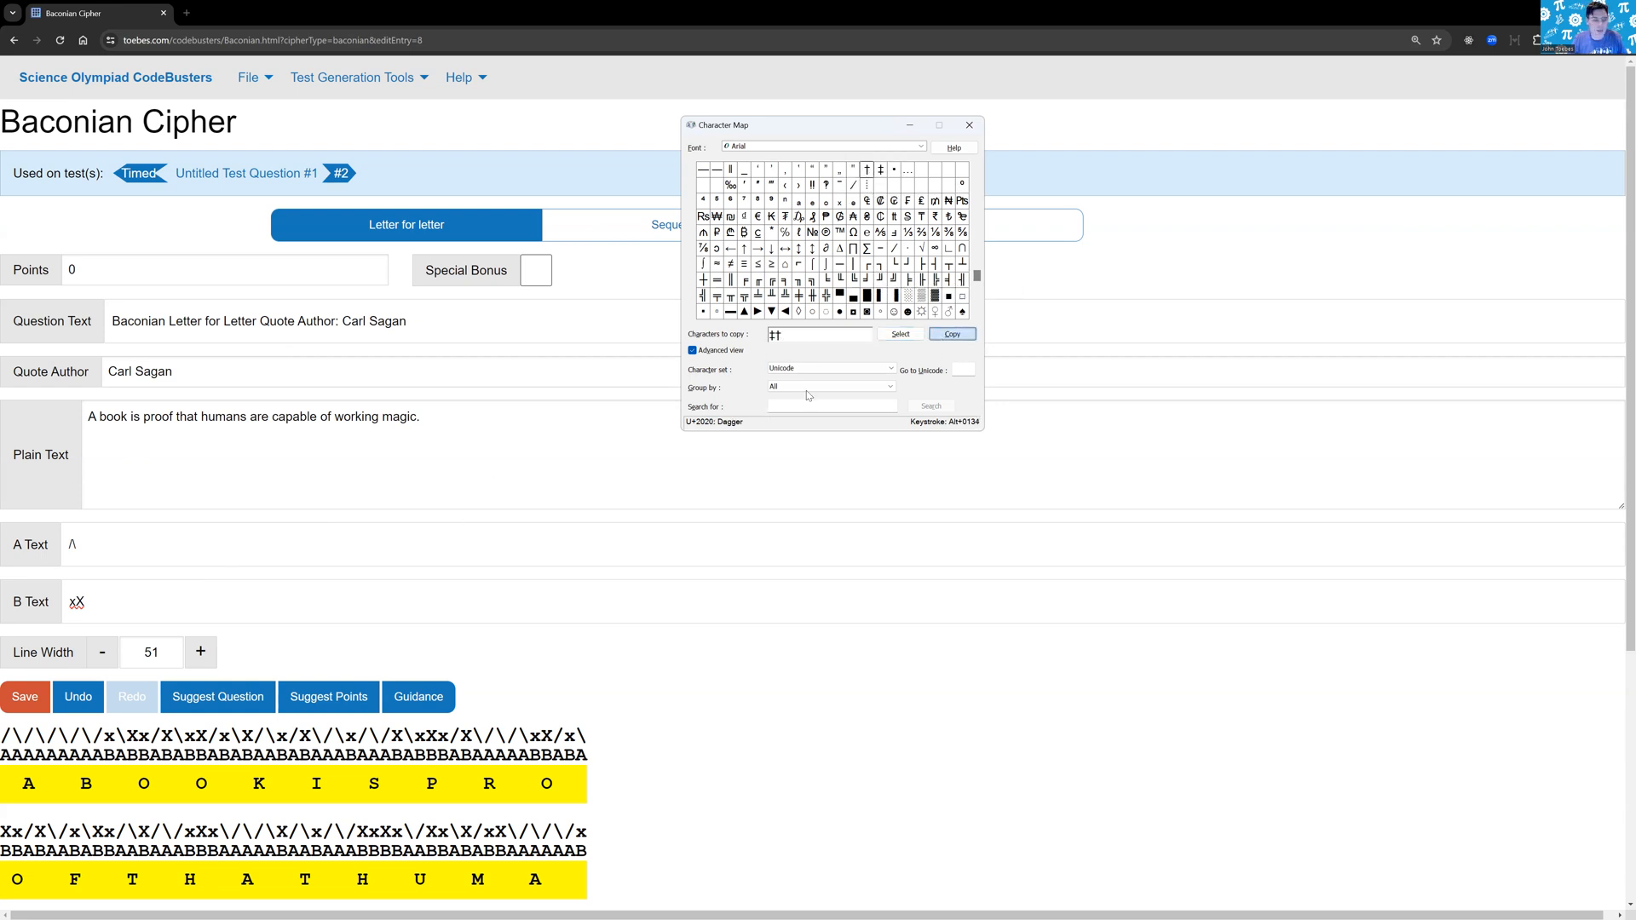
pyautogui.click(91, 602)
pyautogui.moveTo(61, 603); pyautogui.dragTo(234, 603)
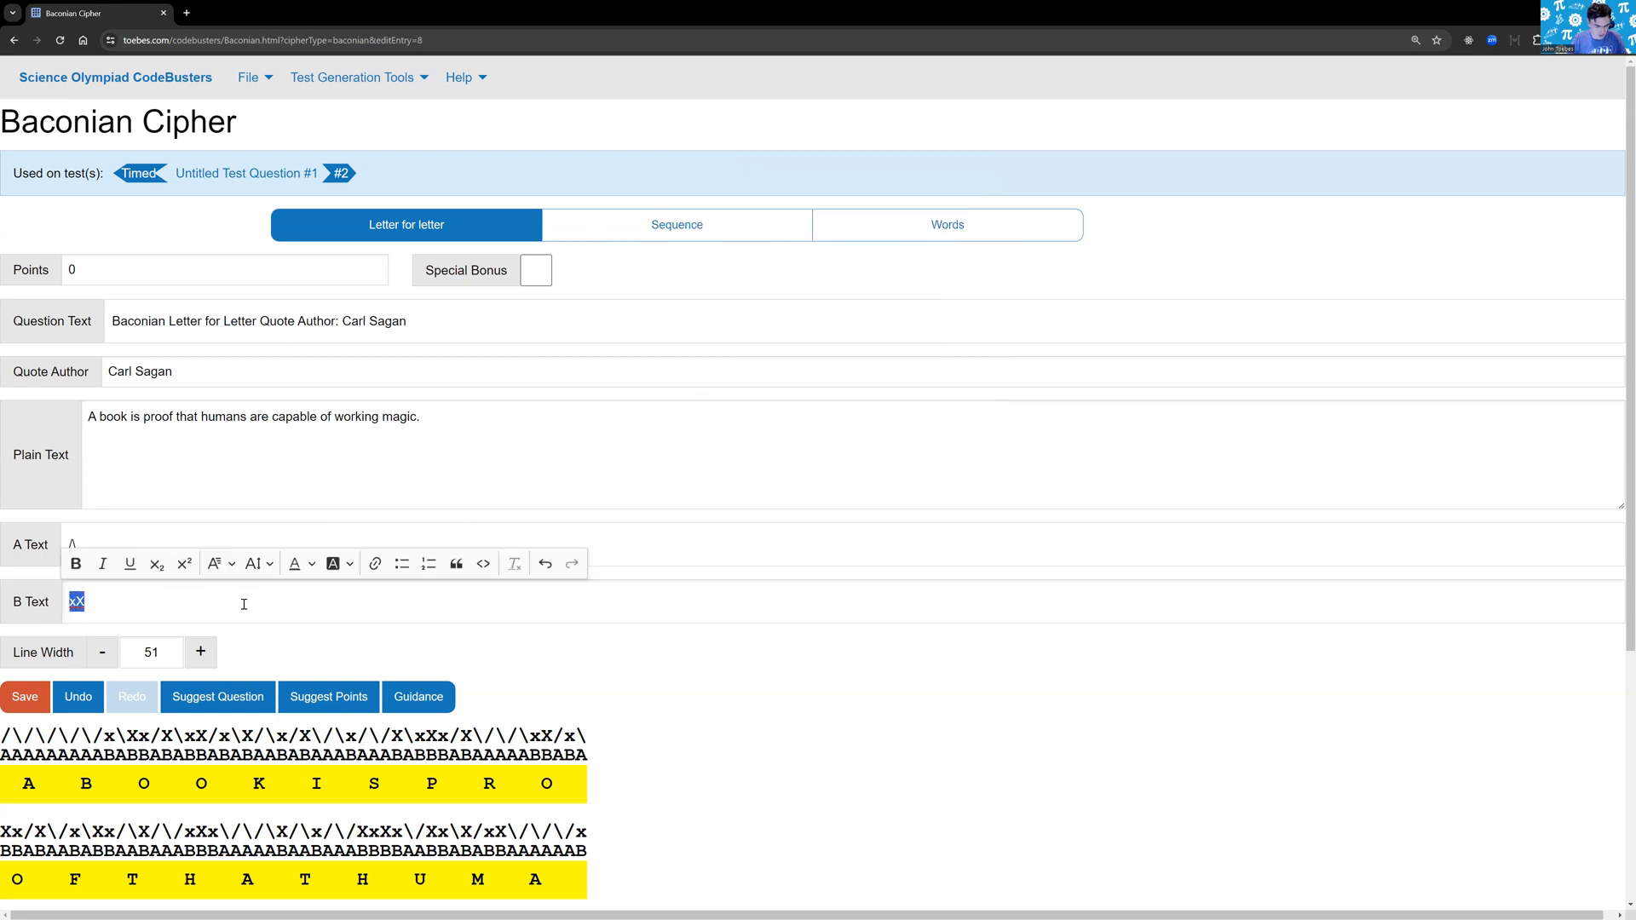
pyautogui.hotkey('ctrl', 'v')
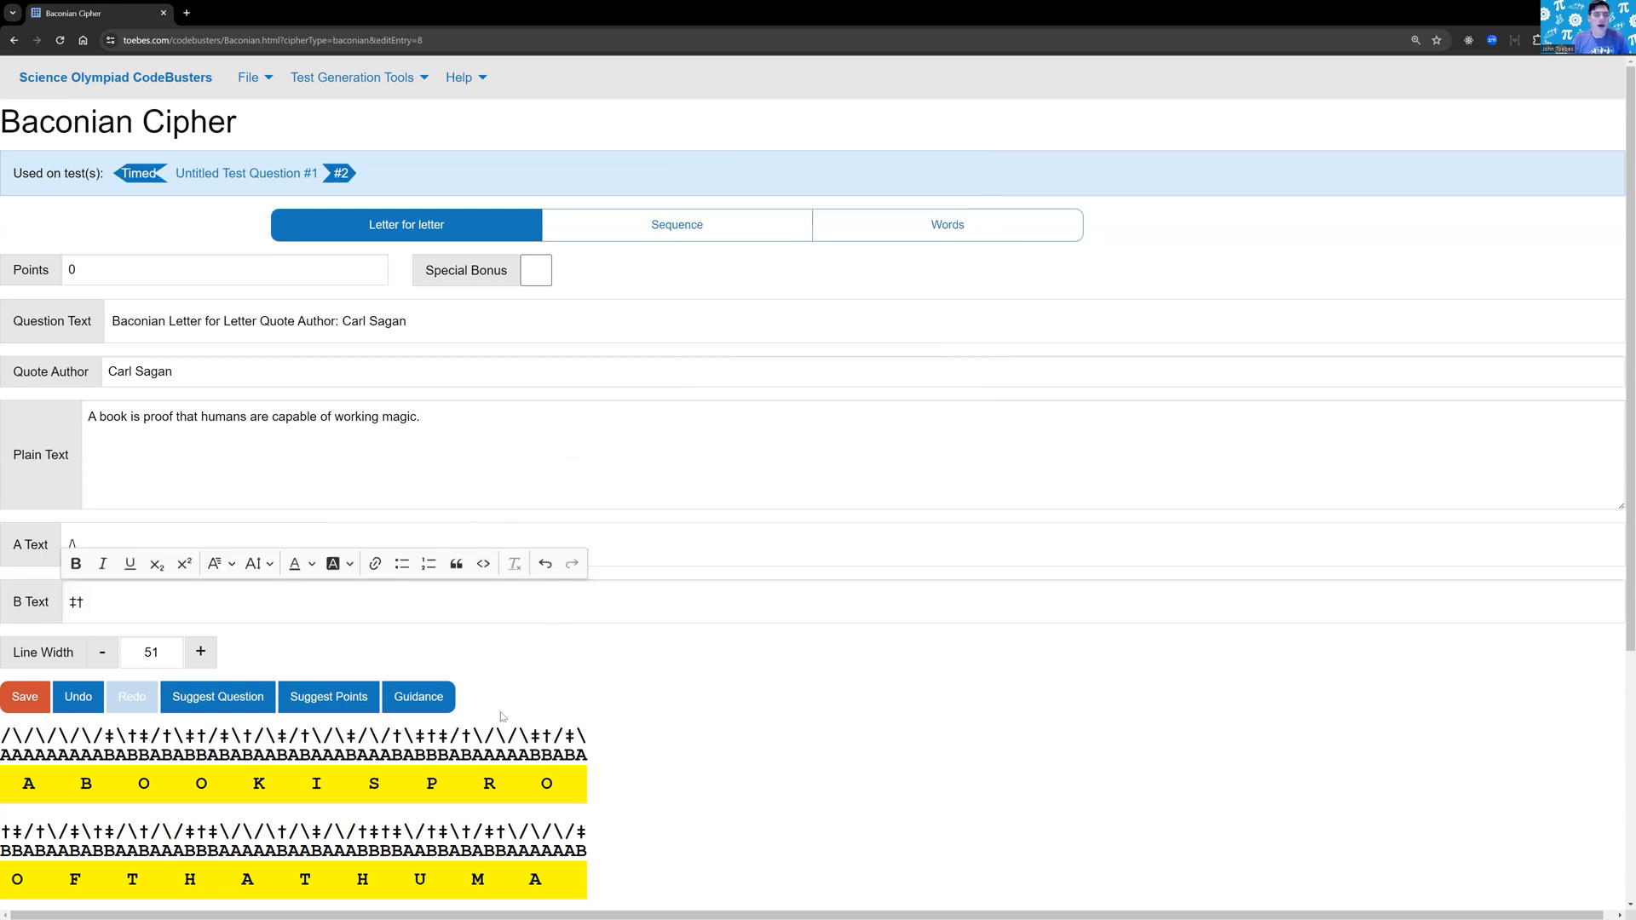
# Append a plus sign to the B Text so it reads ‡†+
pyautogui.write('+')
pyautogui.click(186, 537)
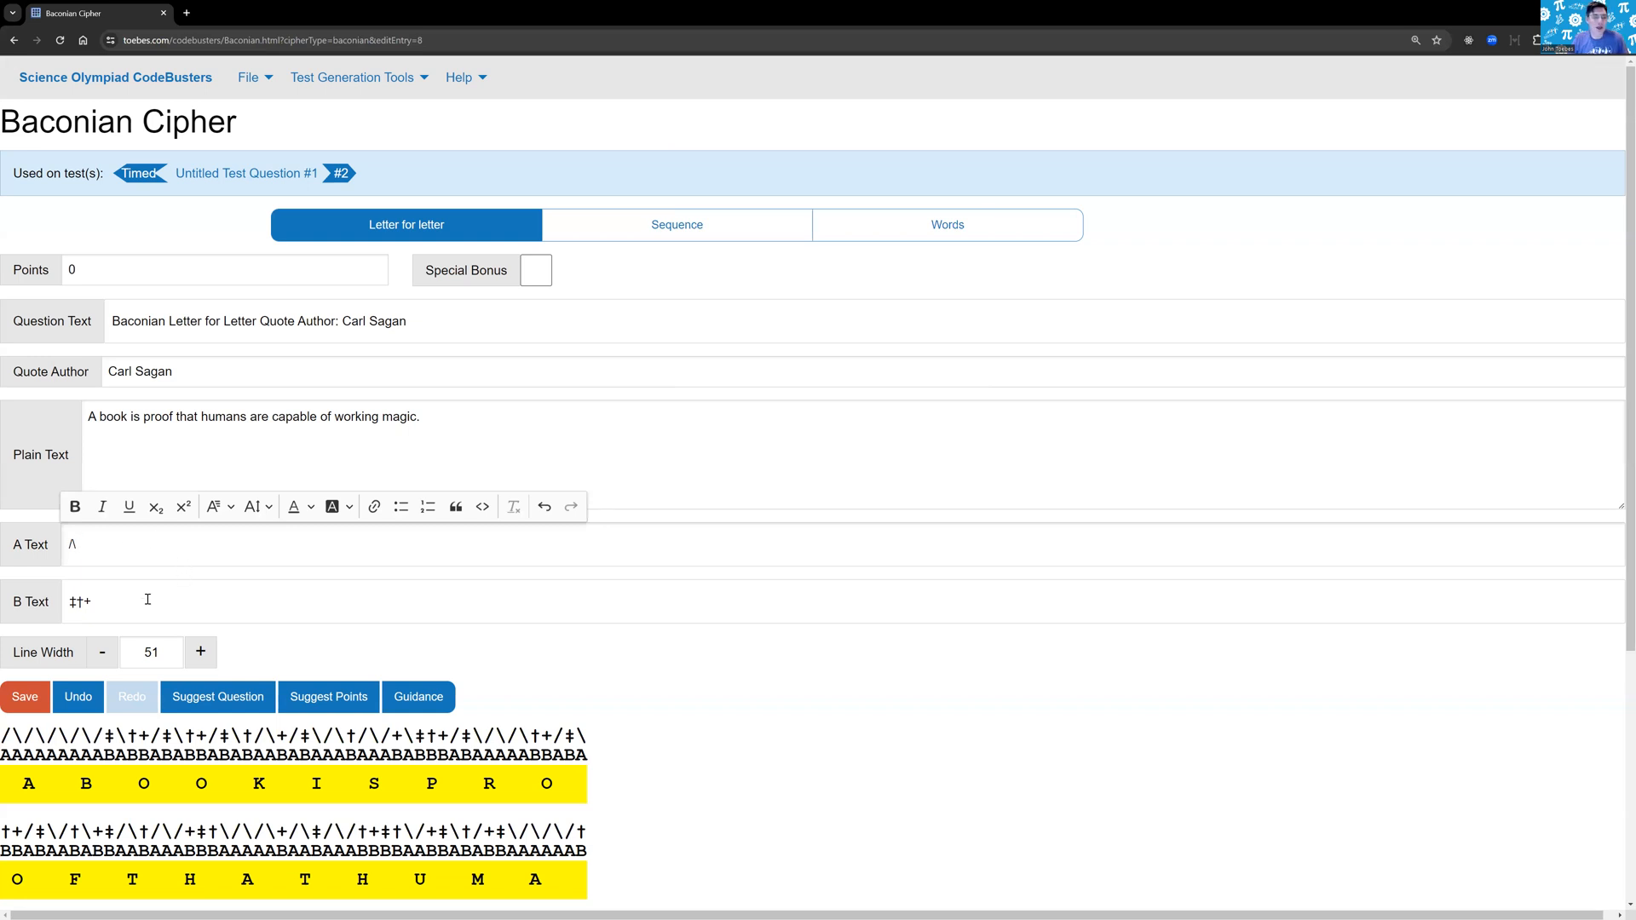
# Replace the question text with the suggested sample wording and set the points to the suggested score of 296
pyautogui.click(215, 703)
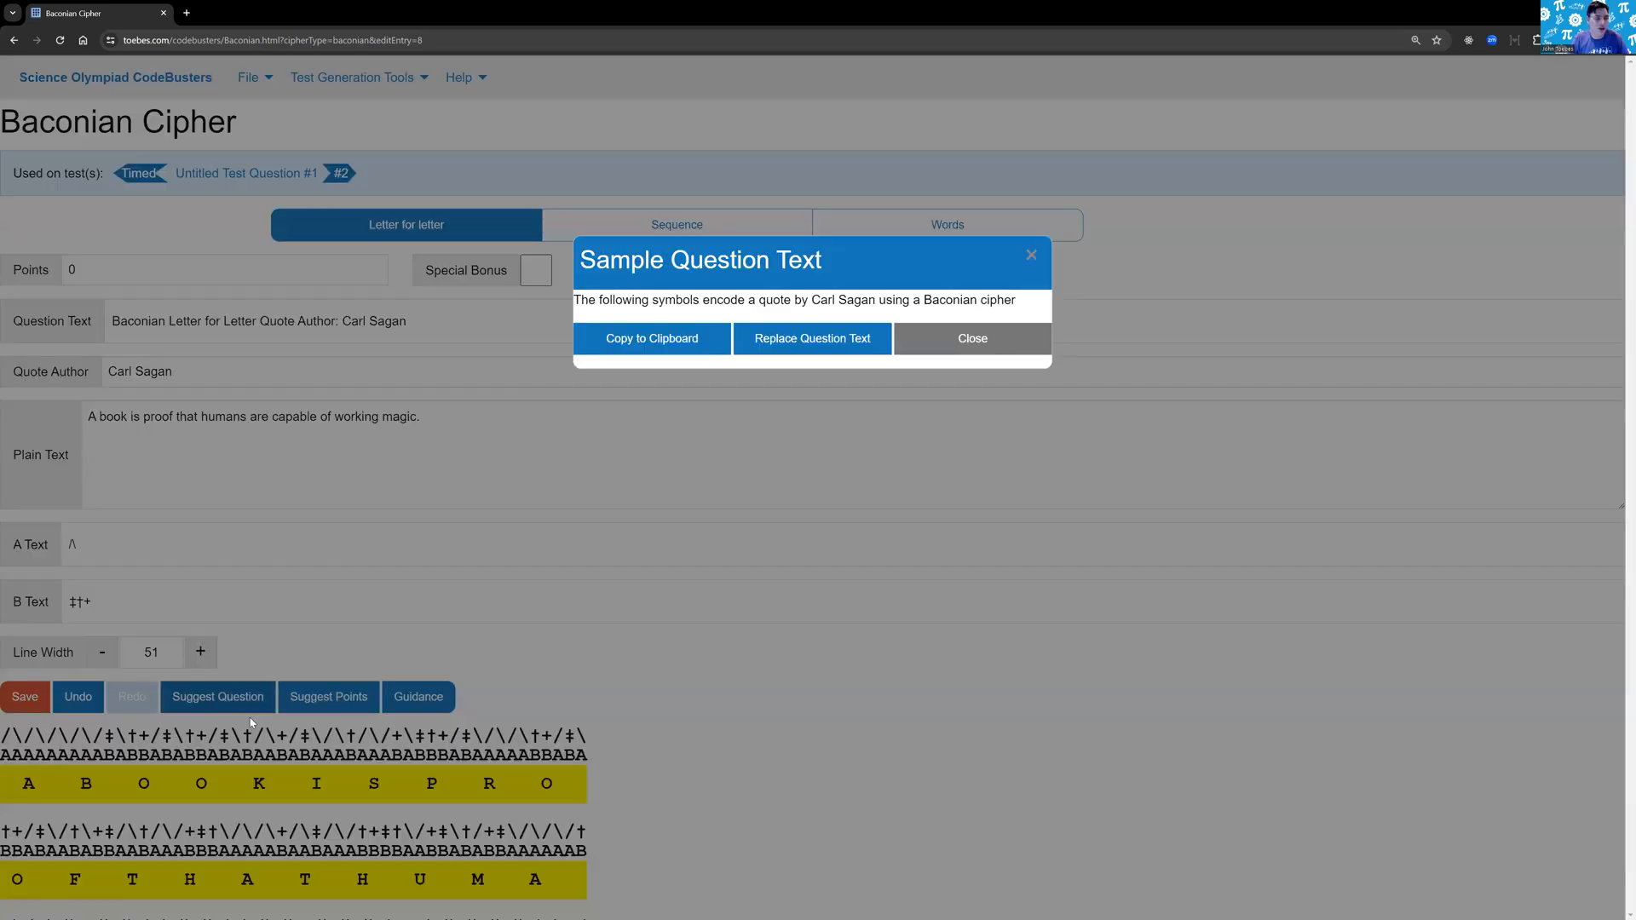
pyautogui.click(817, 339)
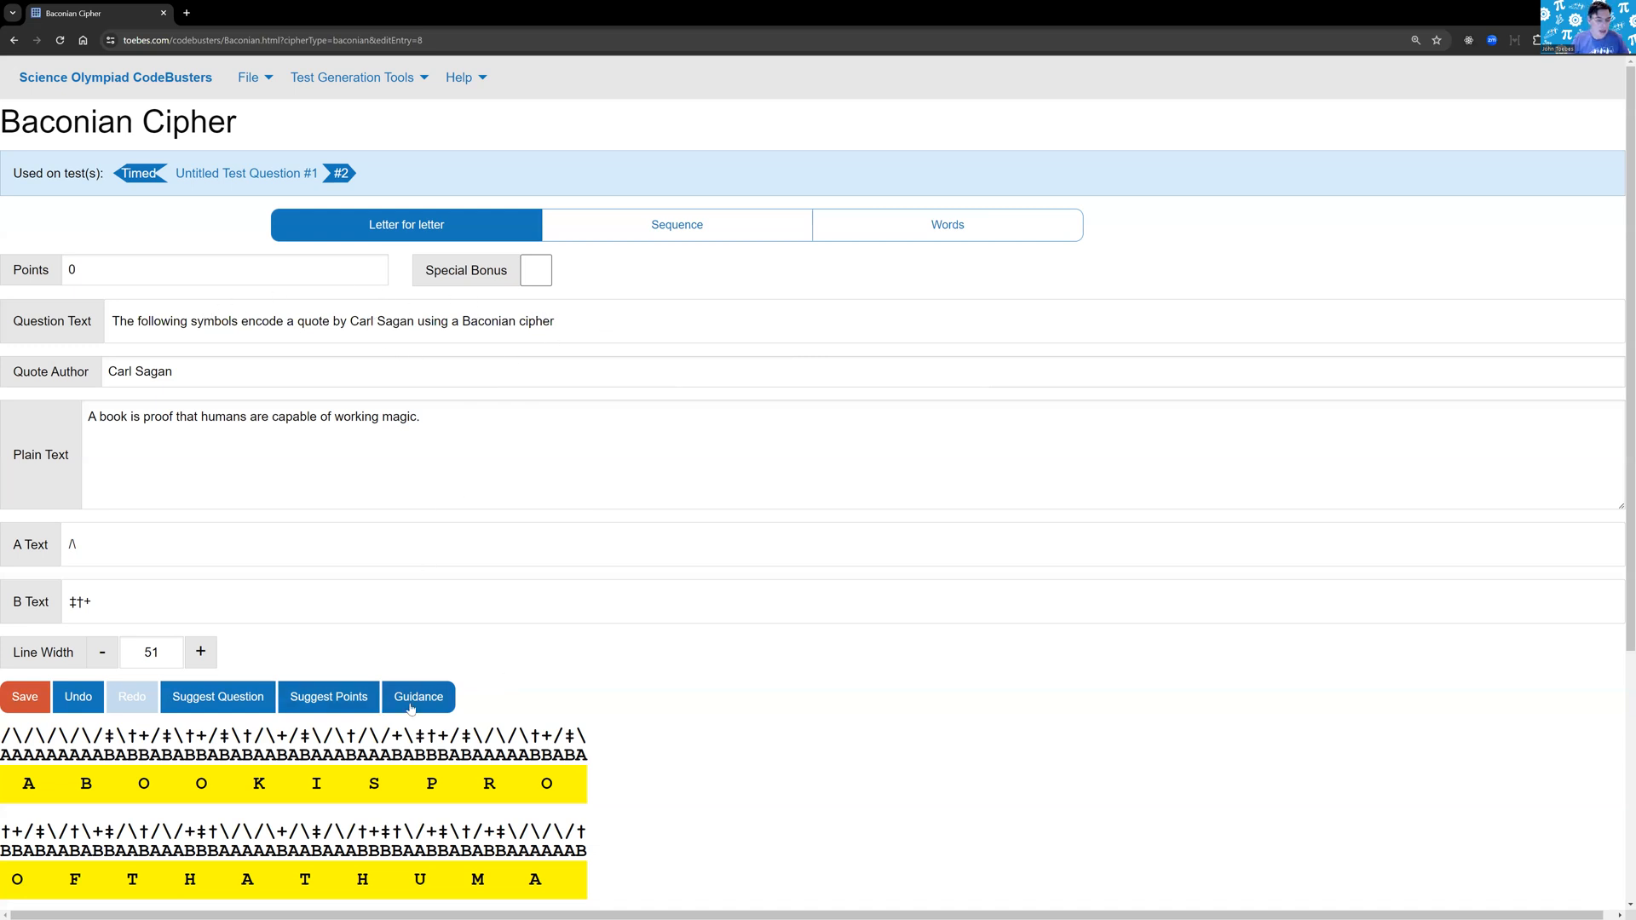
pyautogui.click(320, 694)
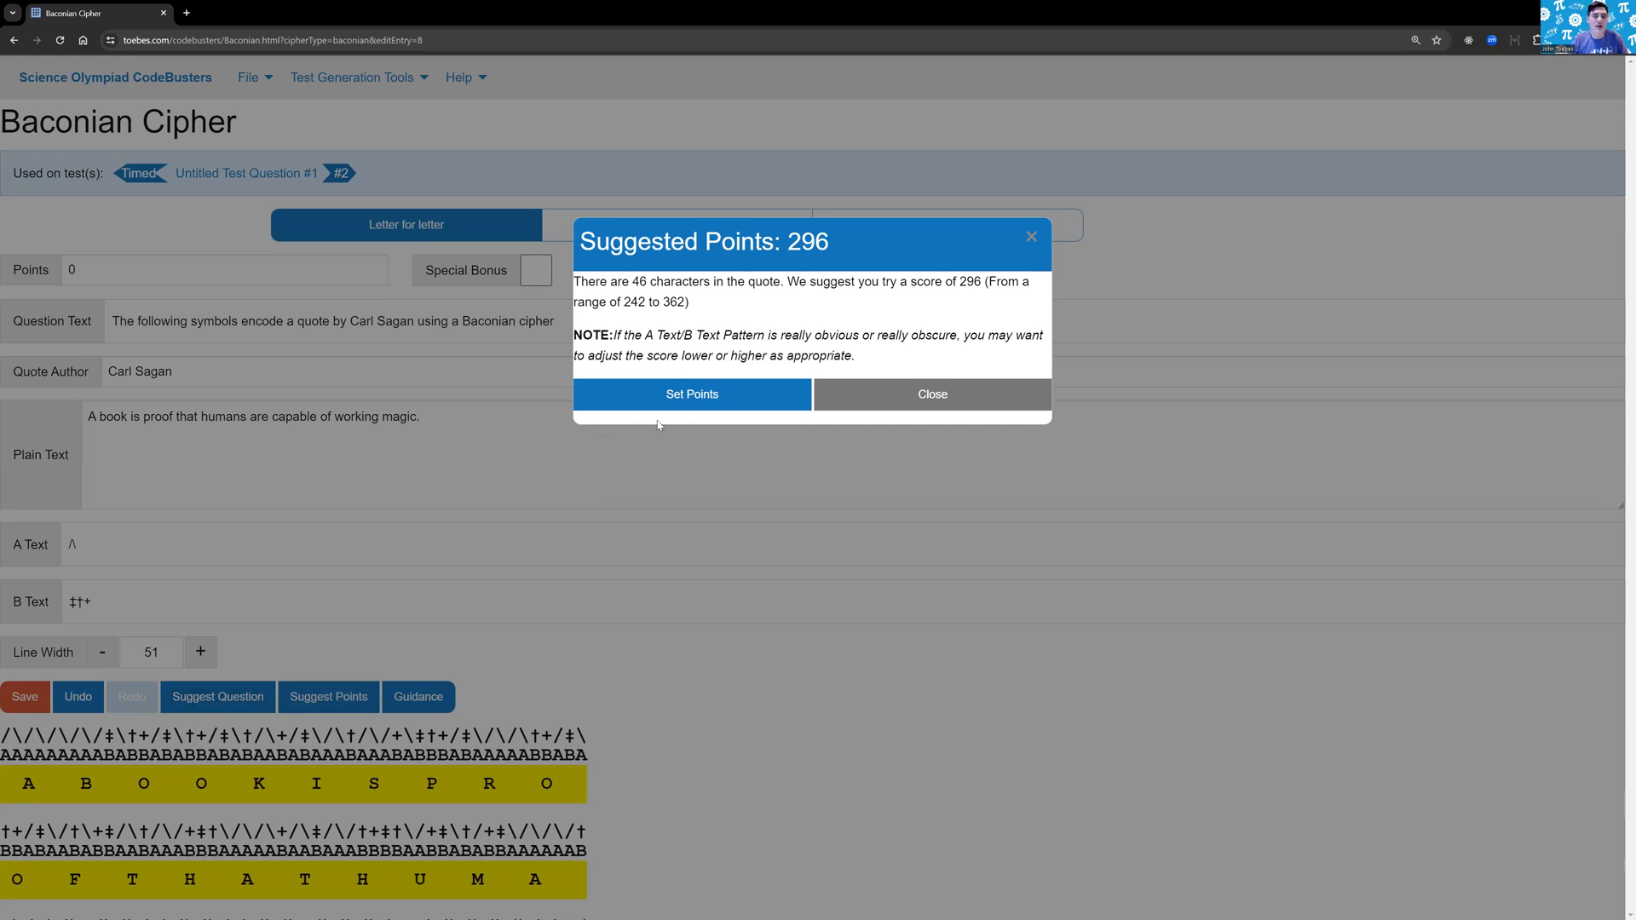
pyautogui.click(703, 397)
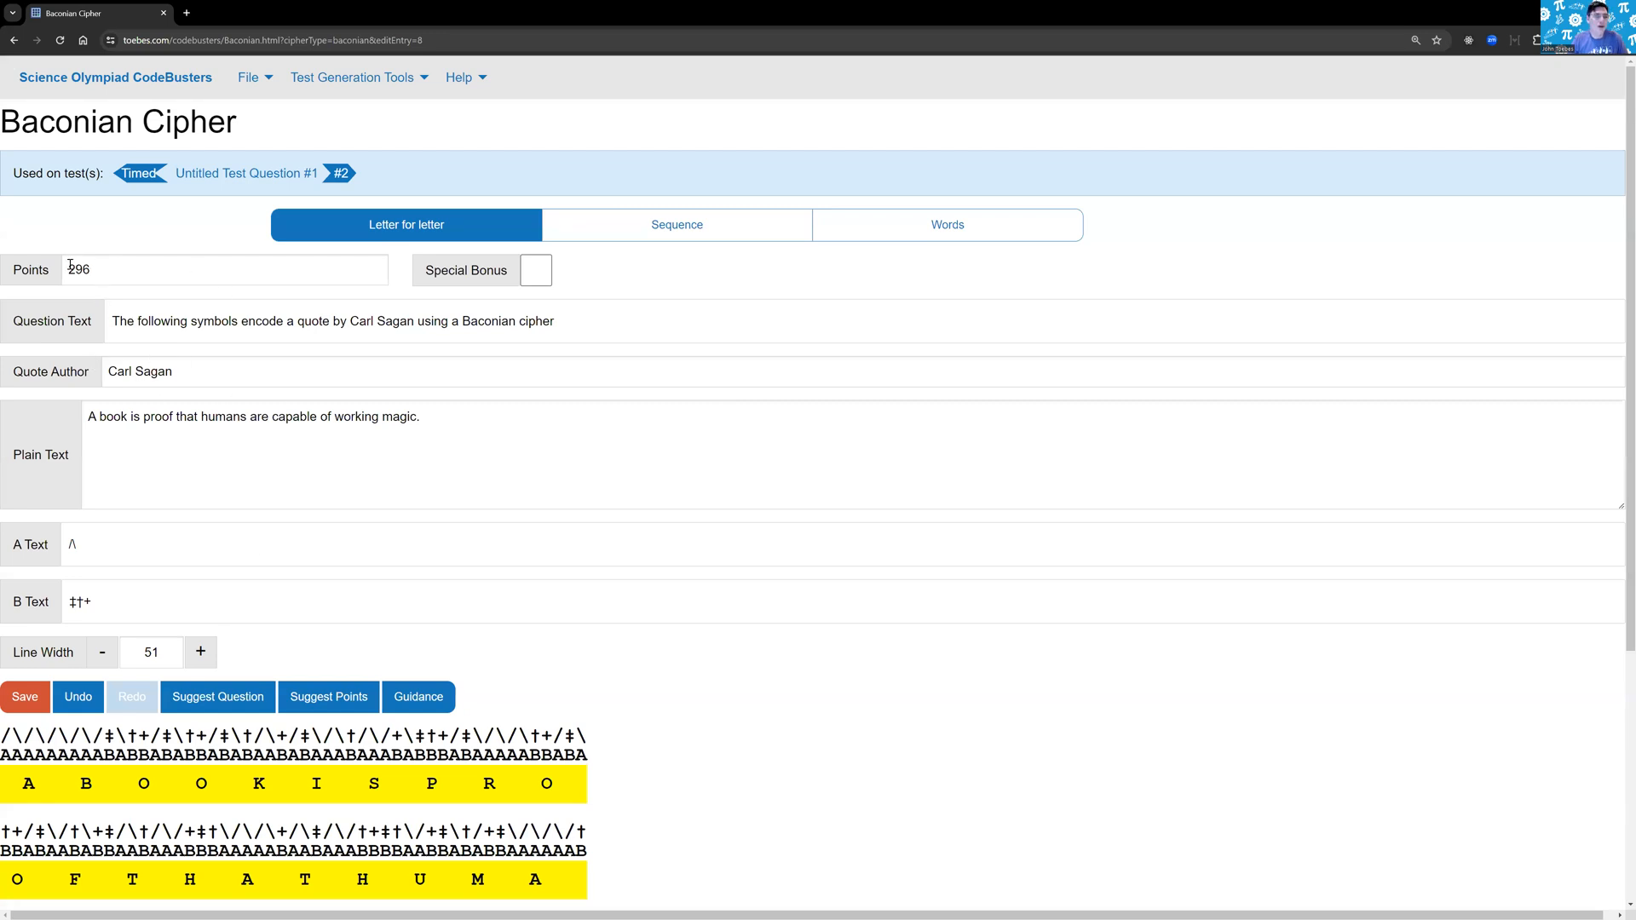
pyautogui.doubleClick(70, 544)
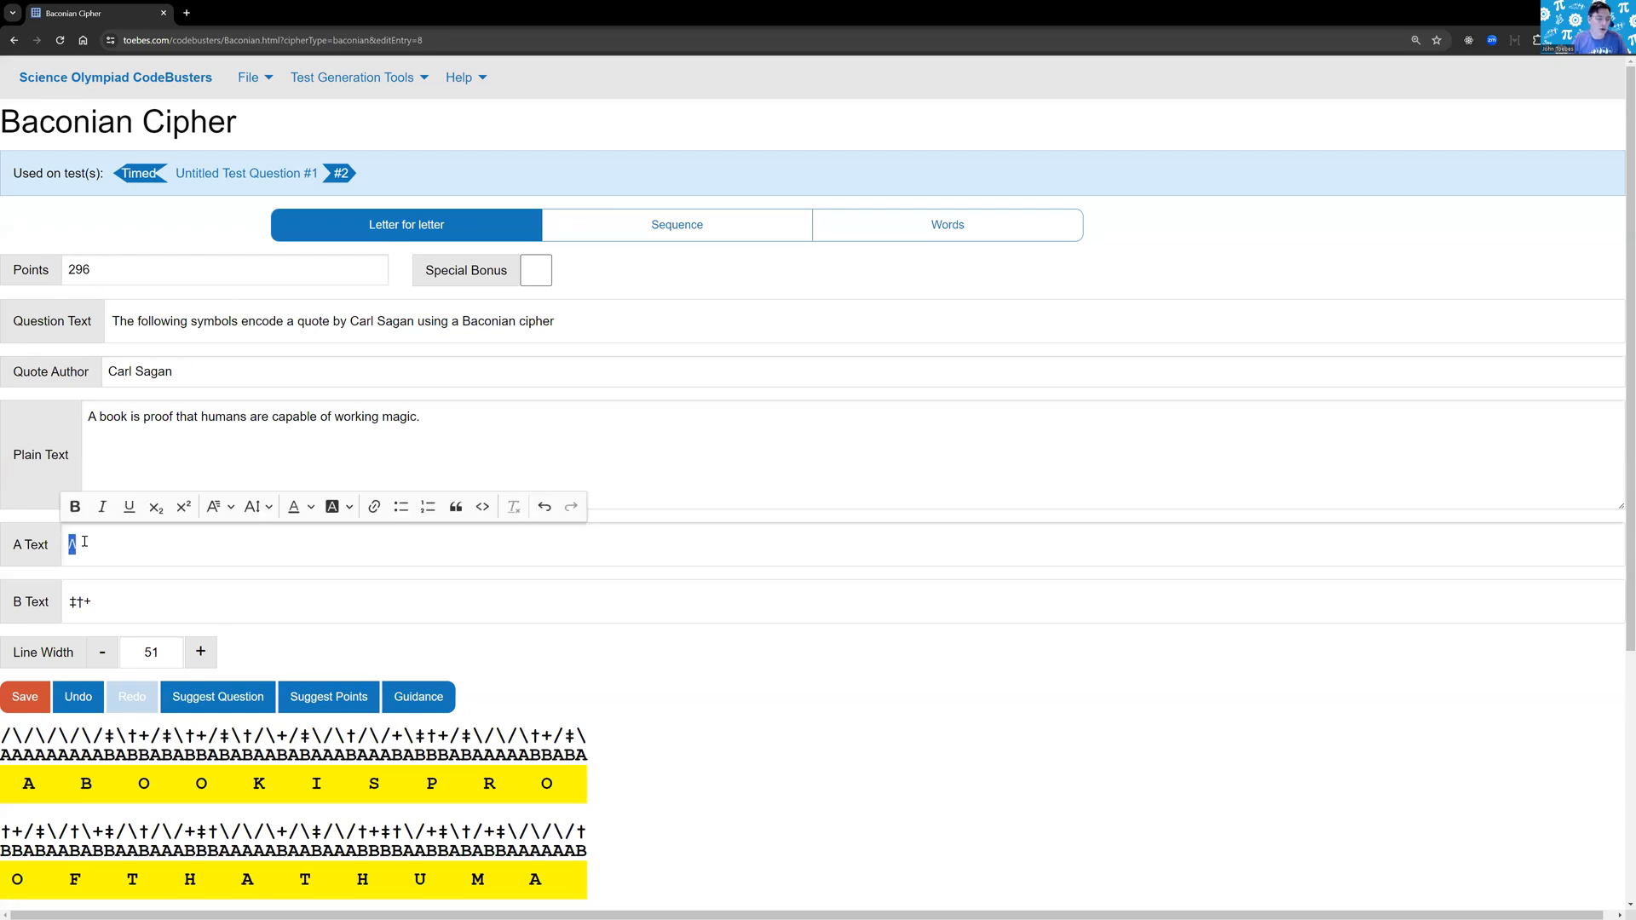
pyautogui.moveTo(69, 601); pyautogui.dragTo(94, 602)
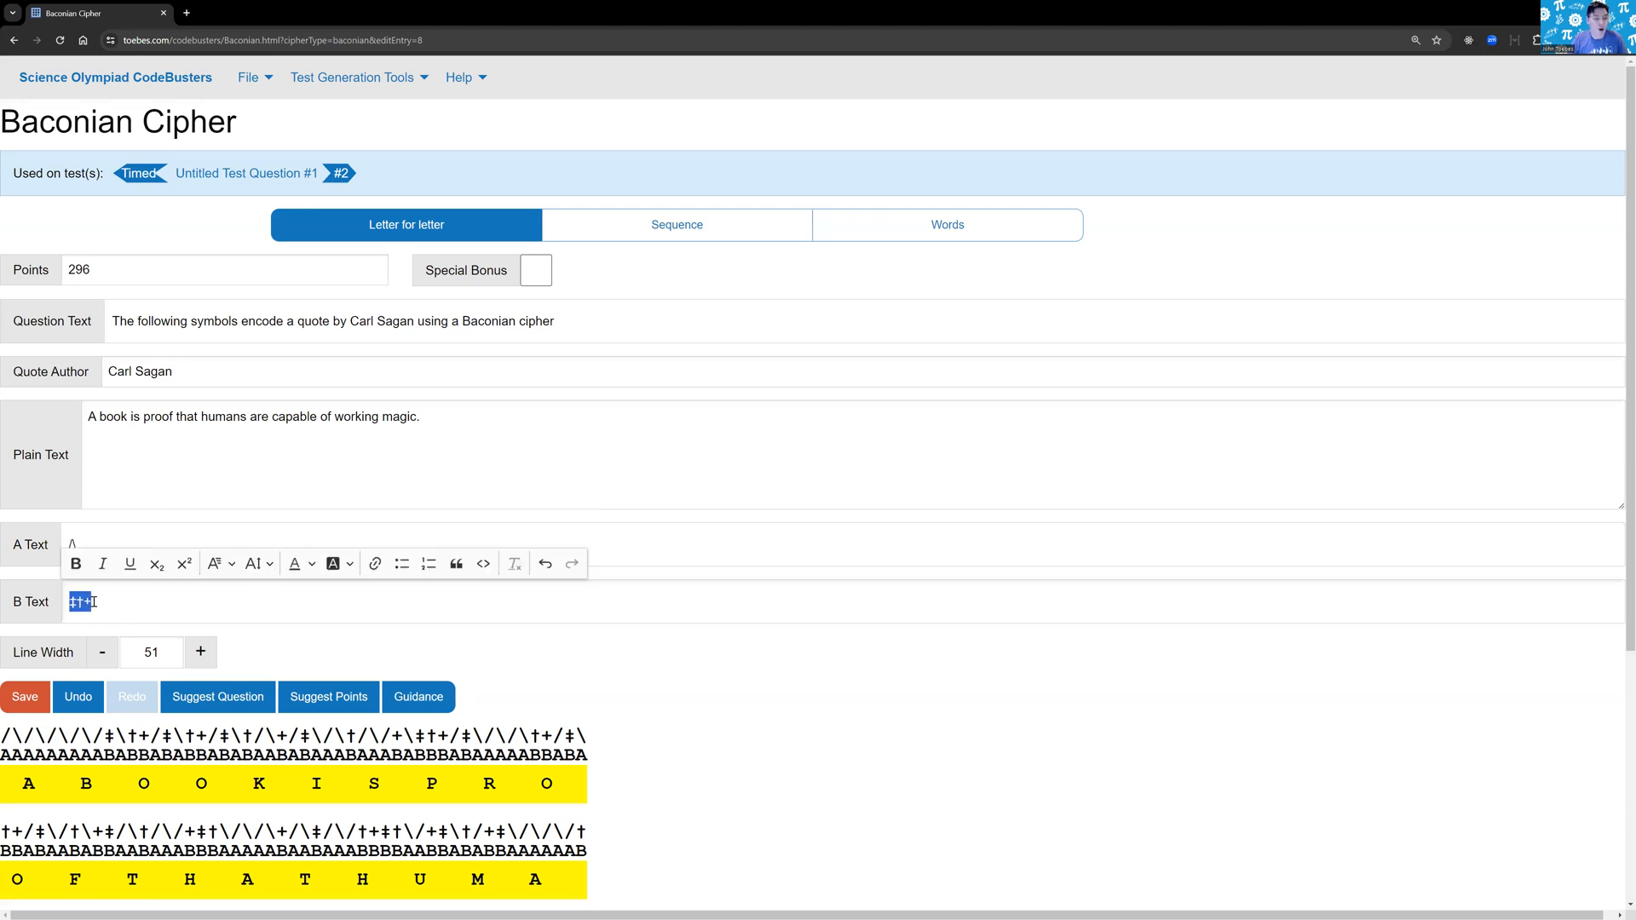
pyautogui.click(121, 537)
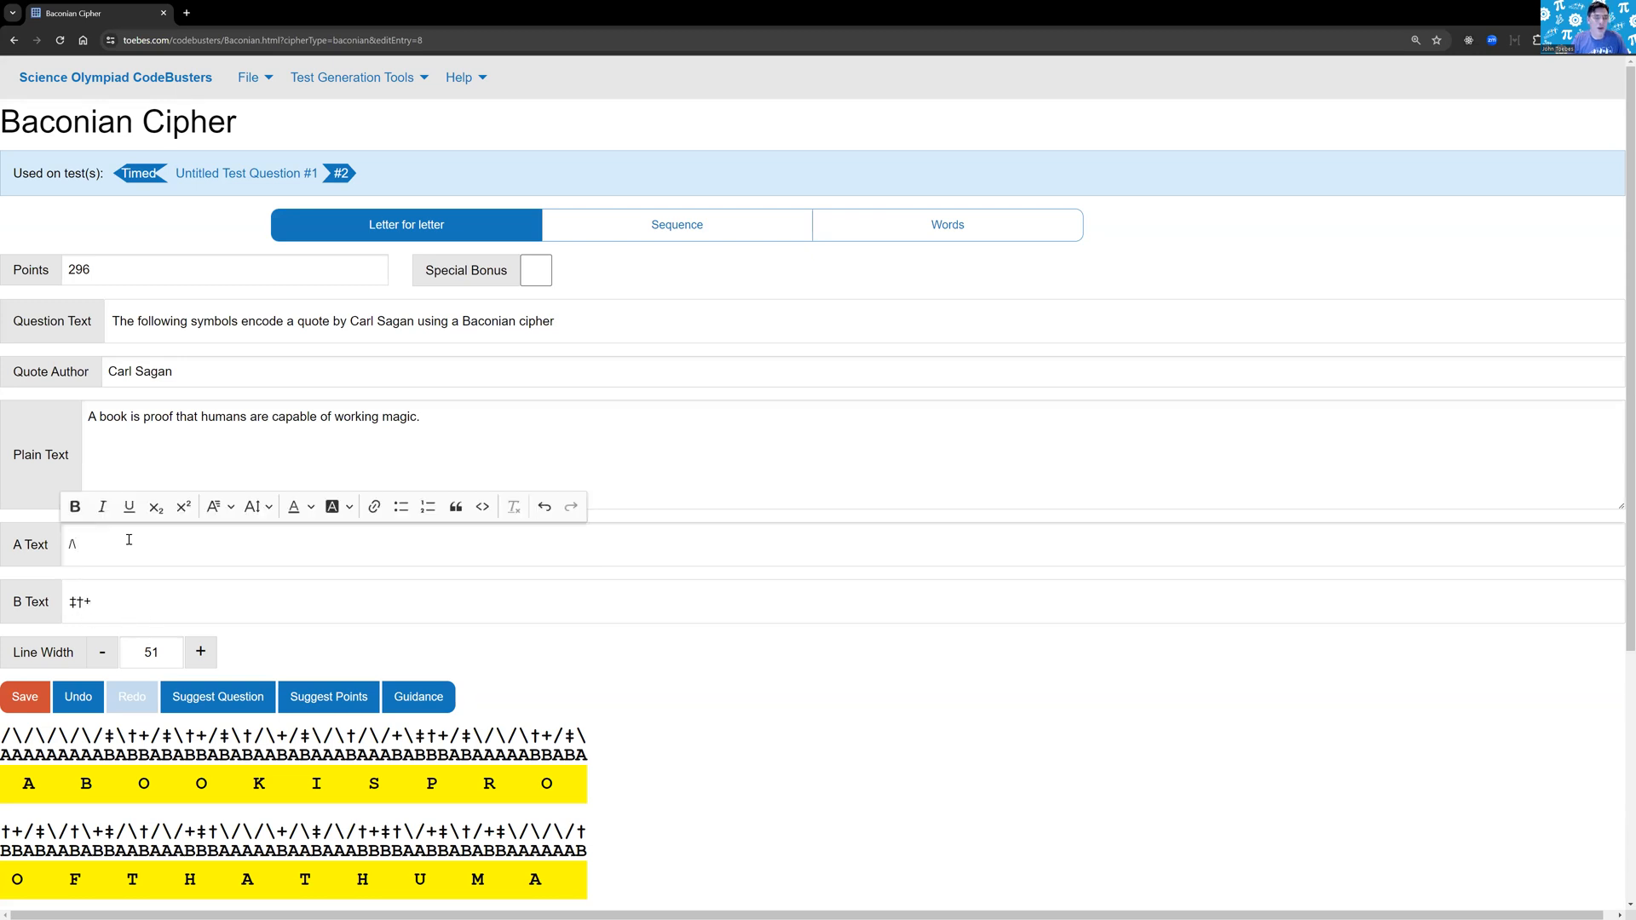